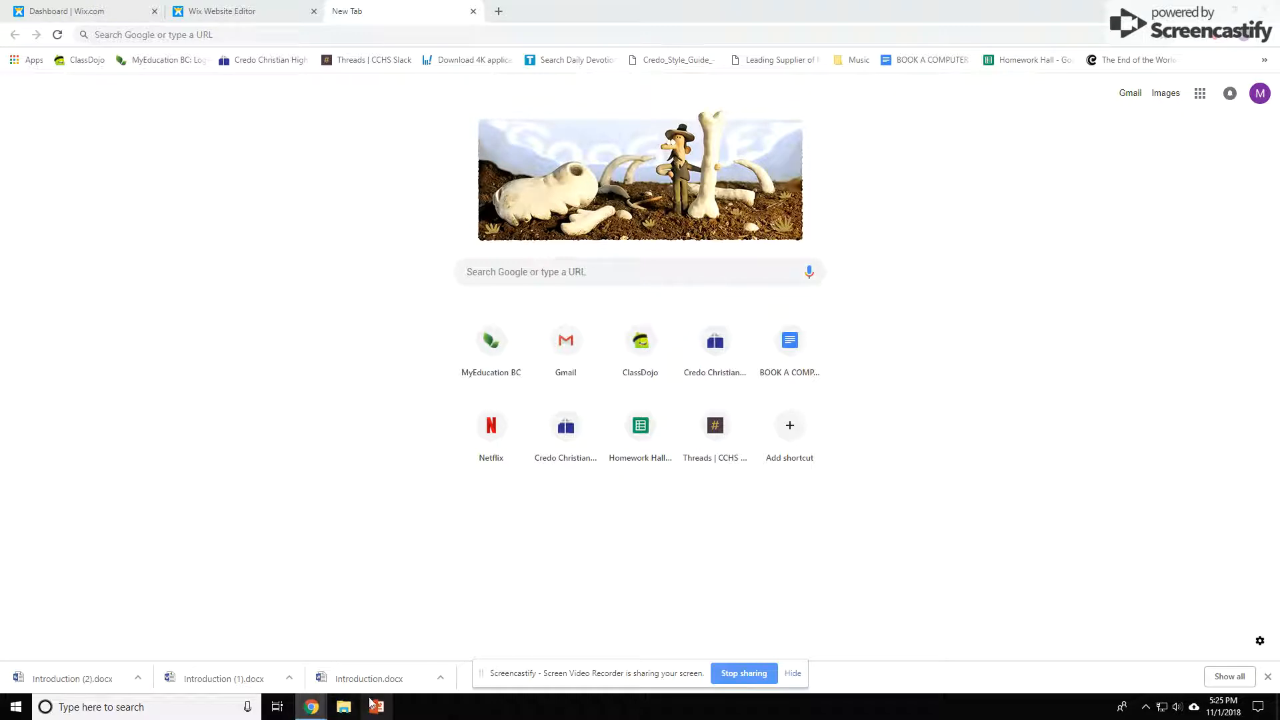
# Search Windows for Word and pin Word 2016 to the taskbar
pyautogui.click(76, 709)
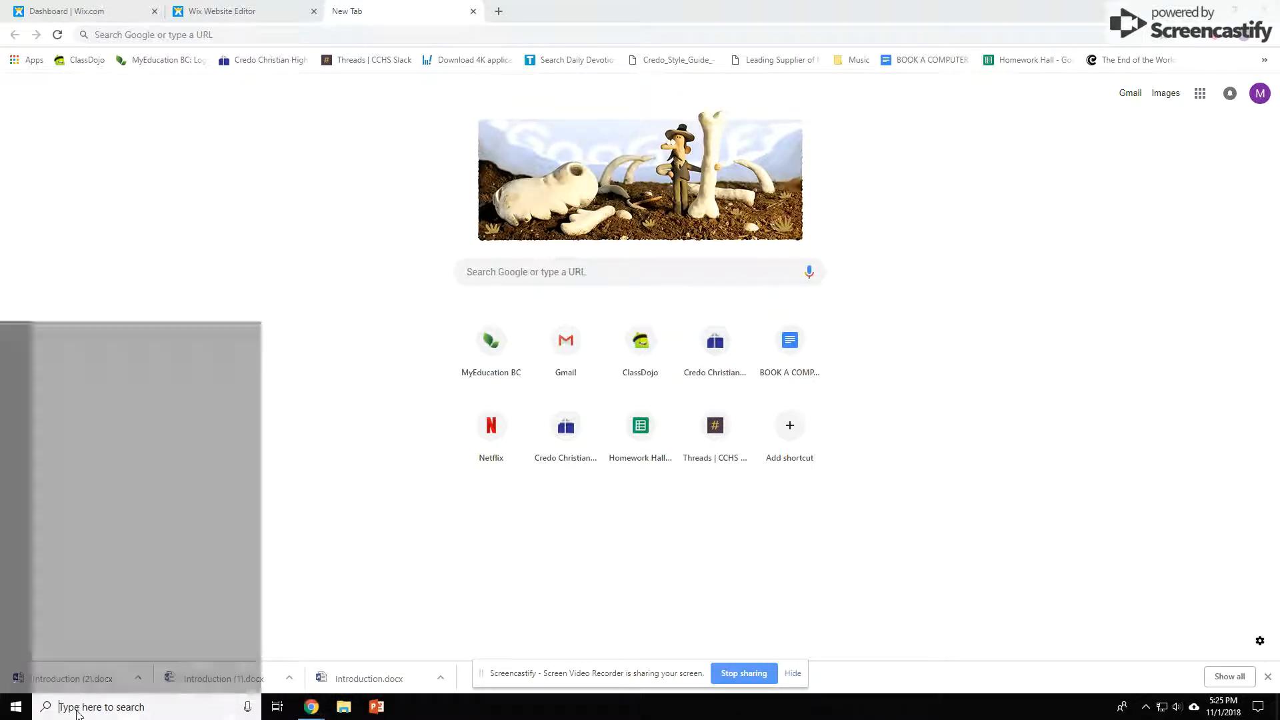
pyautogui.write('word')
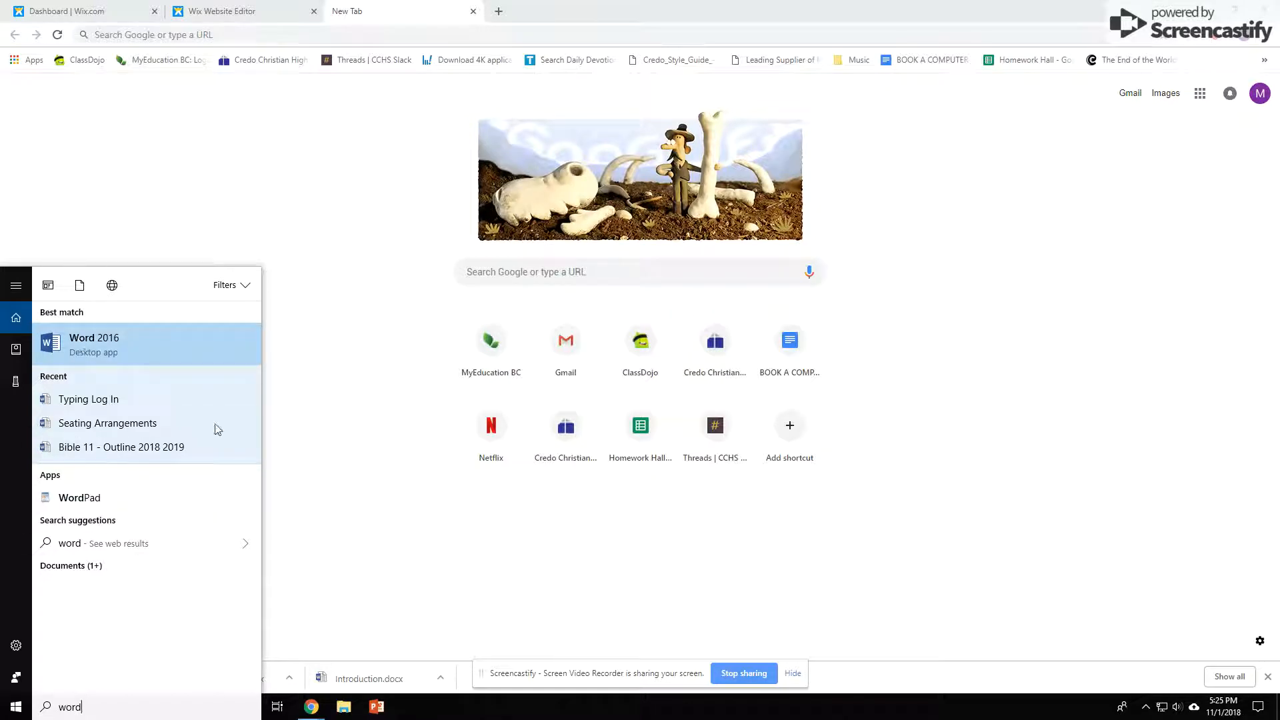
pyautogui.rightClick(109, 344)
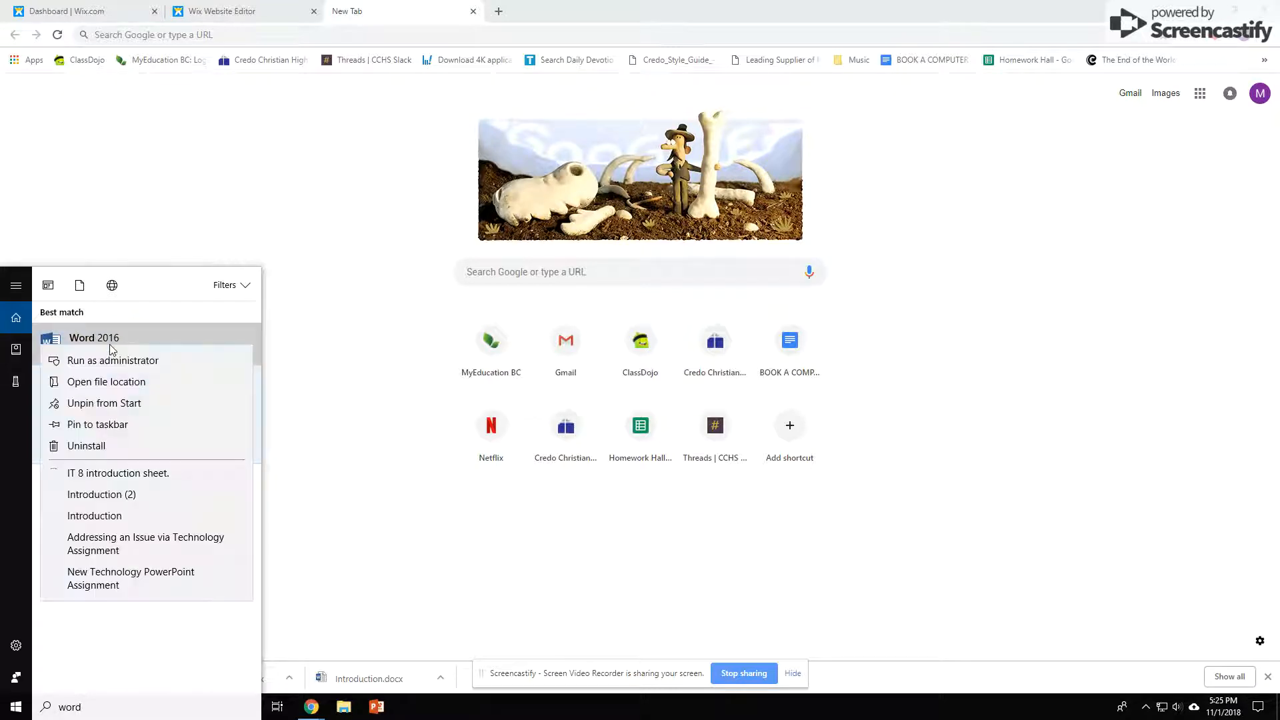
pyautogui.click(97, 425)
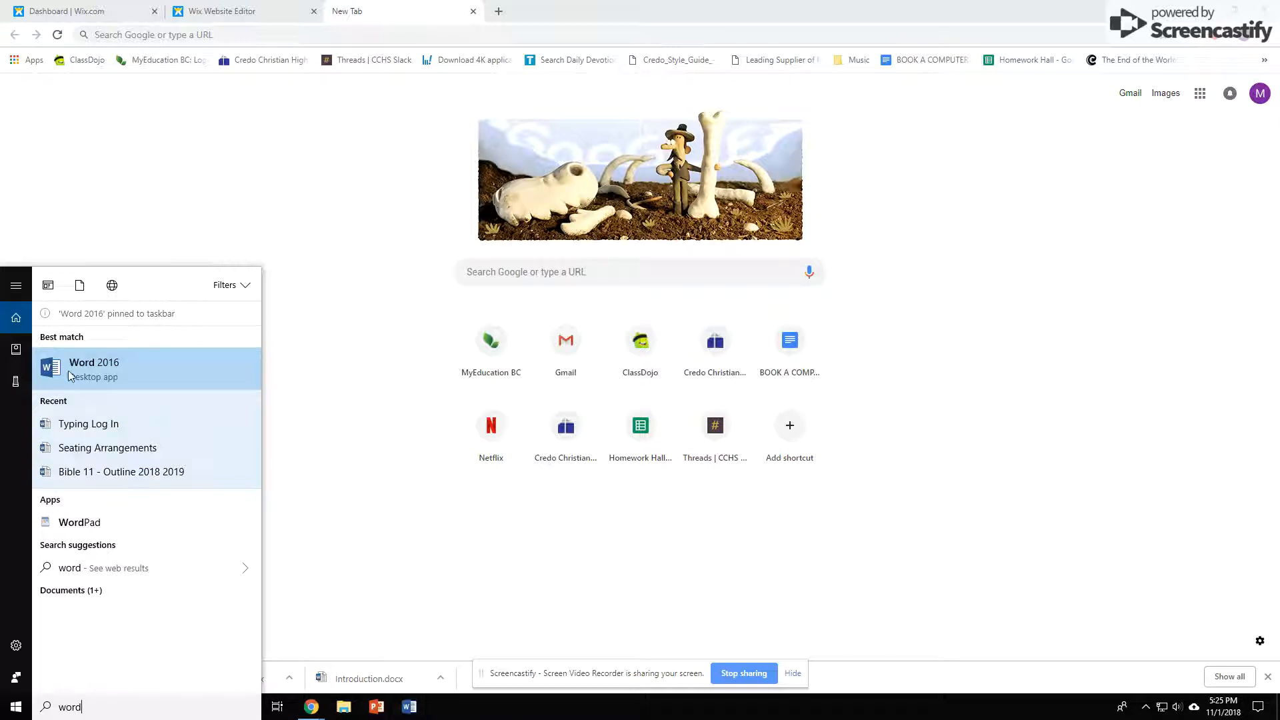
# Launch Word 2016 and create a blank document from the template gallery
pyautogui.click(95, 365)
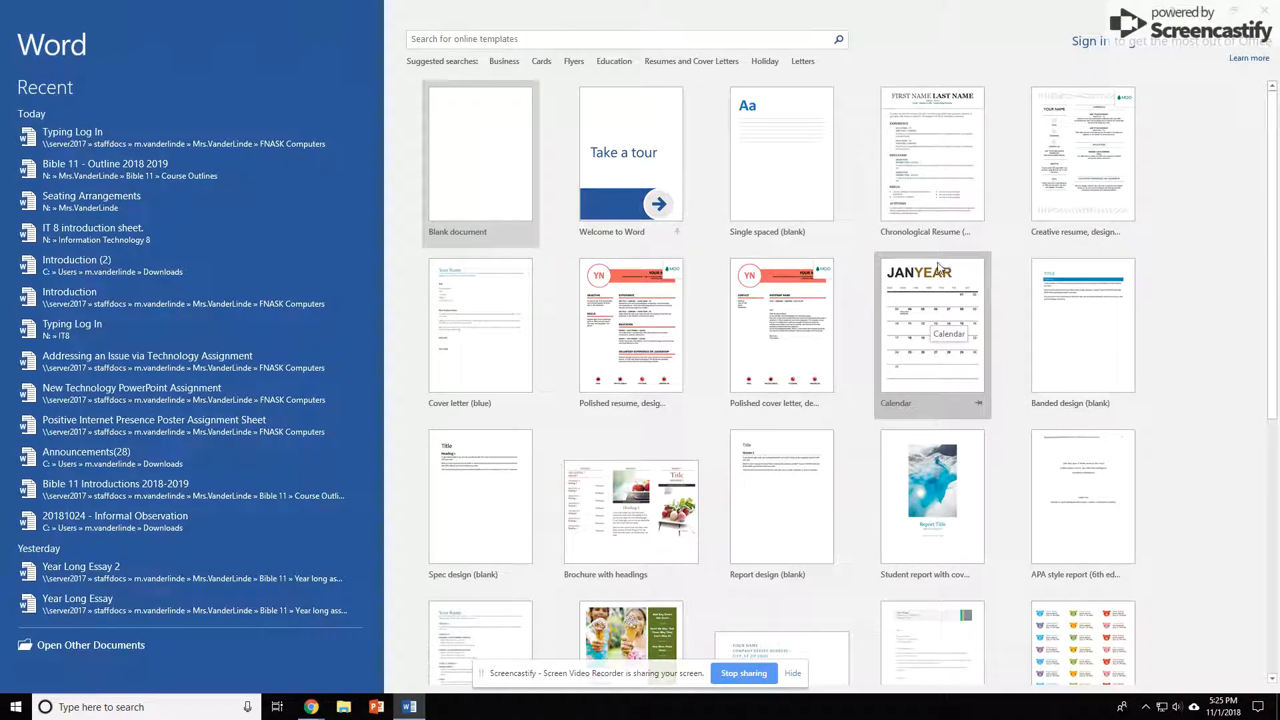
pyautogui.scroll(-5, 933, 333)
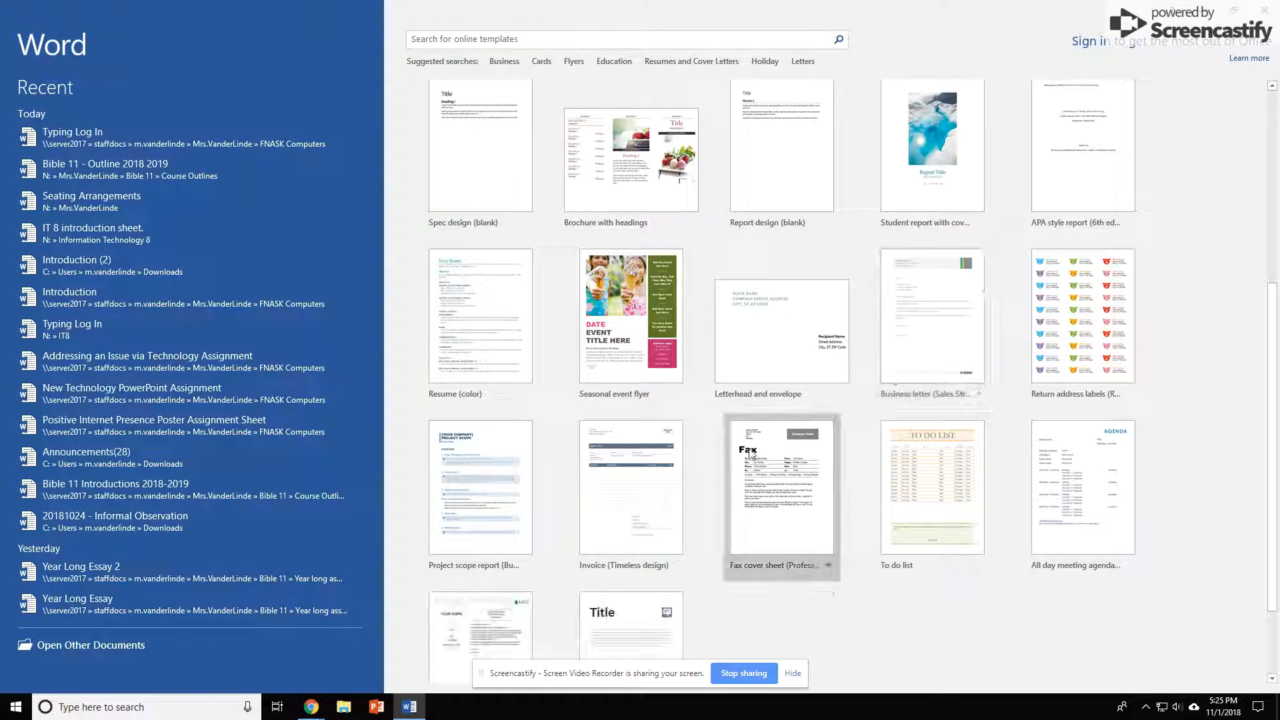
pyautogui.scroll(-3, 749, 454)
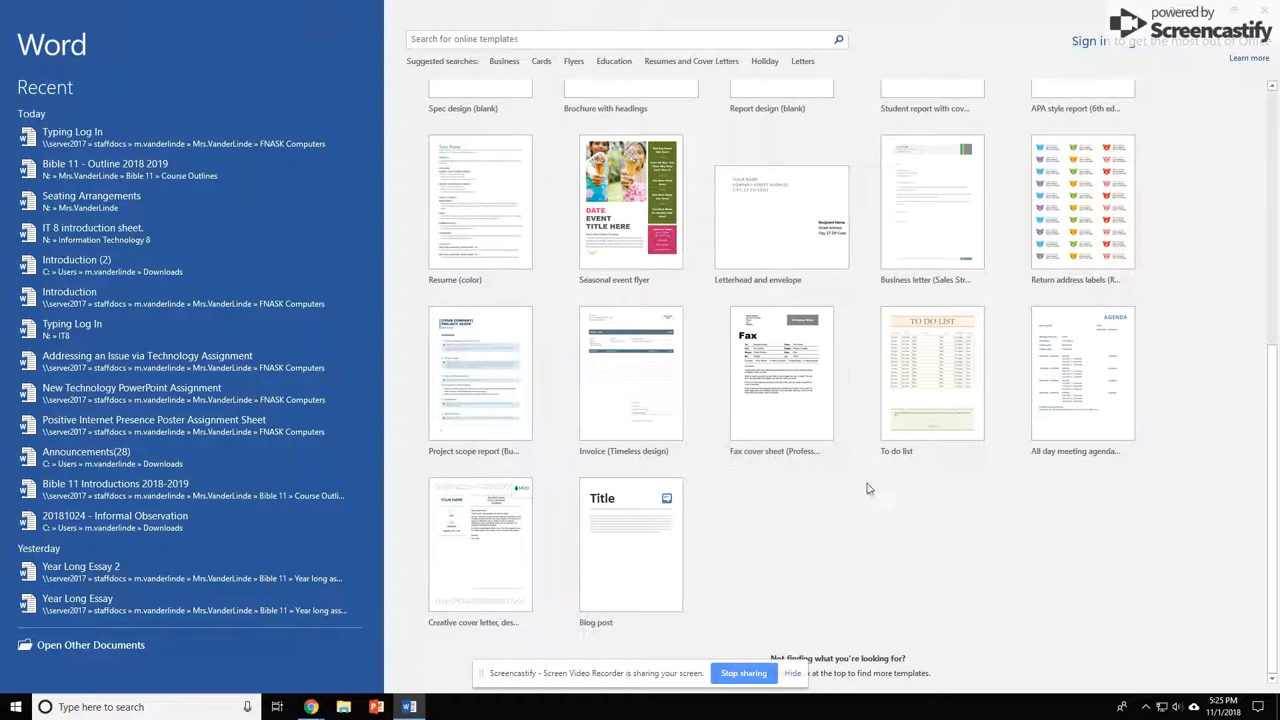
pyautogui.scroll(5, 933, 400)
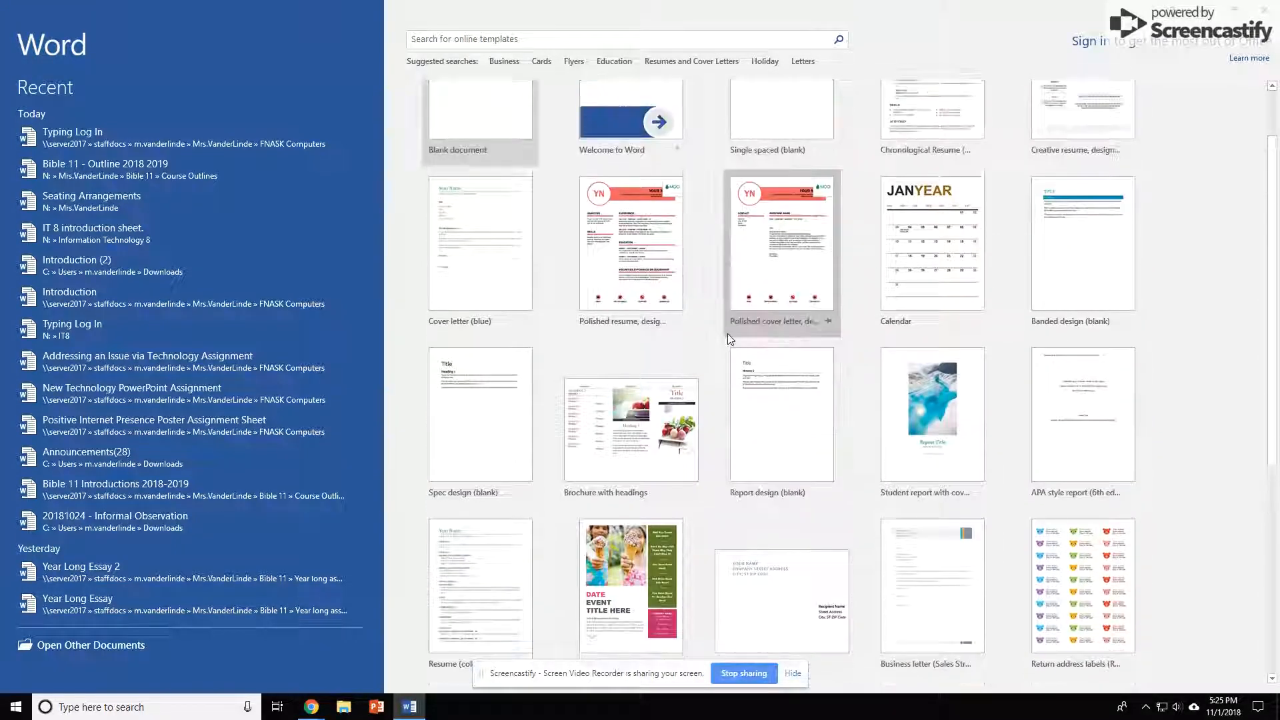
pyautogui.scroll(2, 727, 338)
pyautogui.click(483, 168)
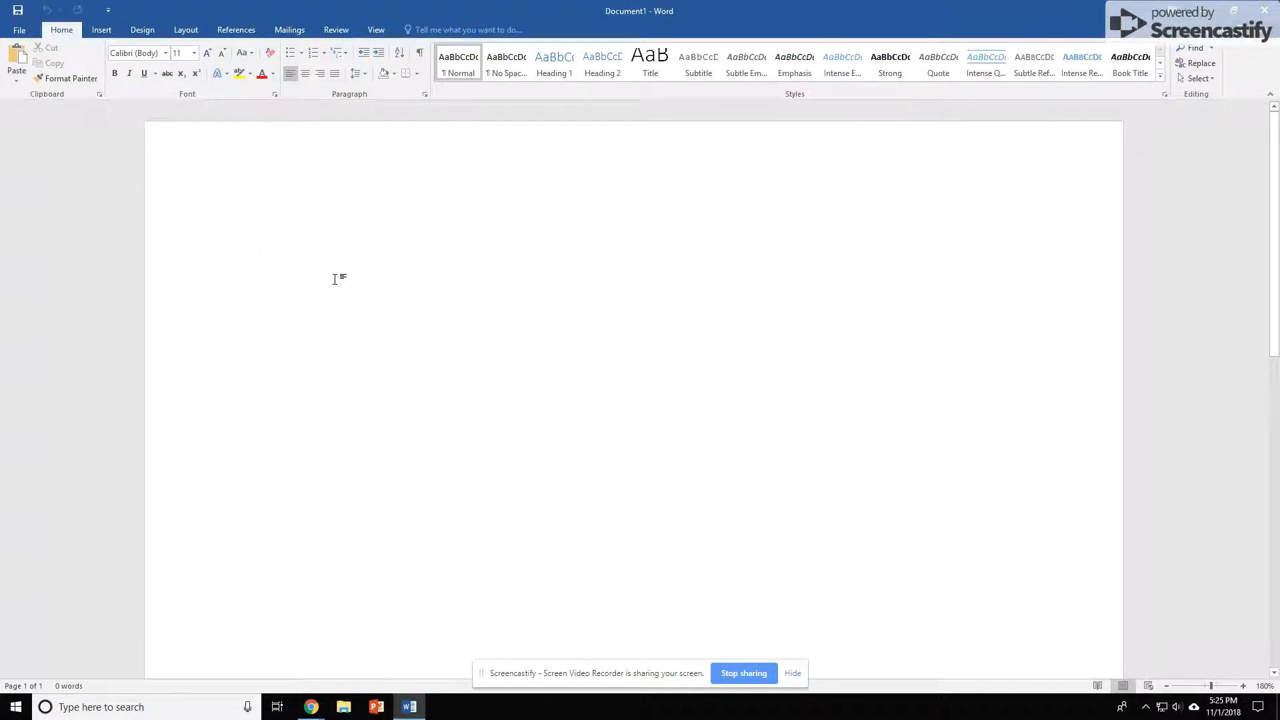
# Type the sentence "Welcome to Word! Let's get started."
pyautogui.write('Welcome to Wrod')
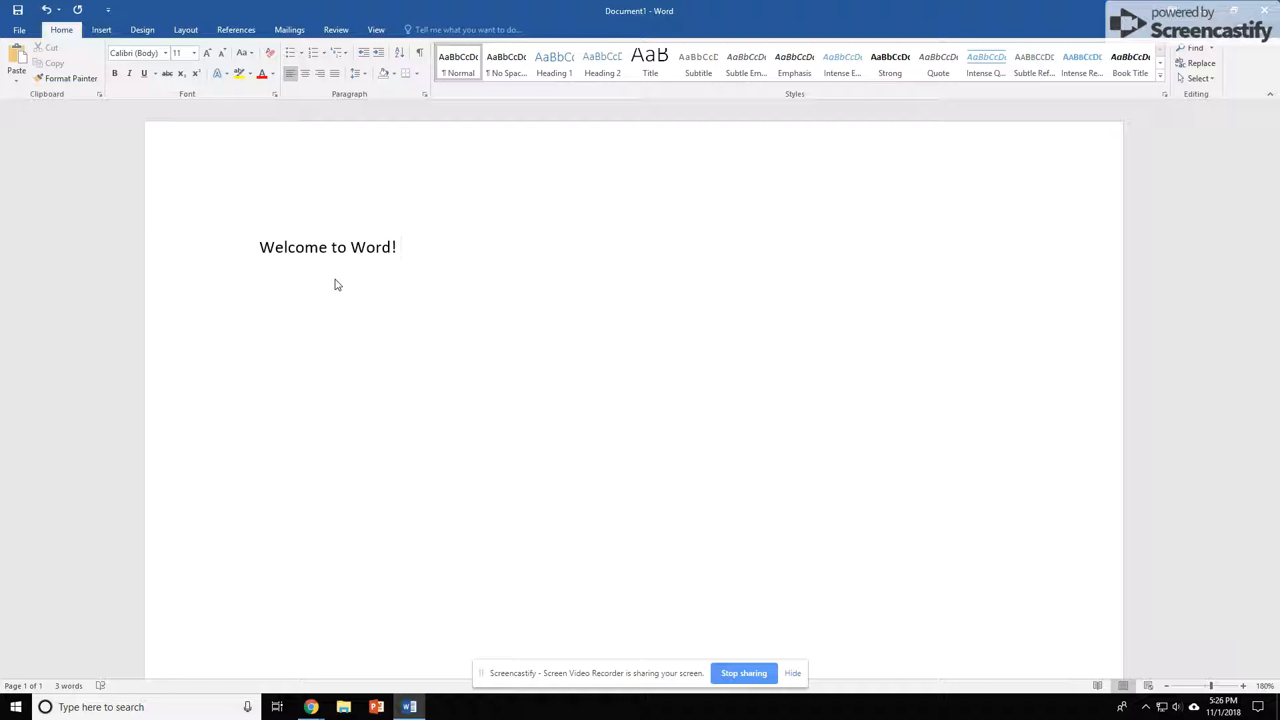
pyautogui.write("Let's get started.")
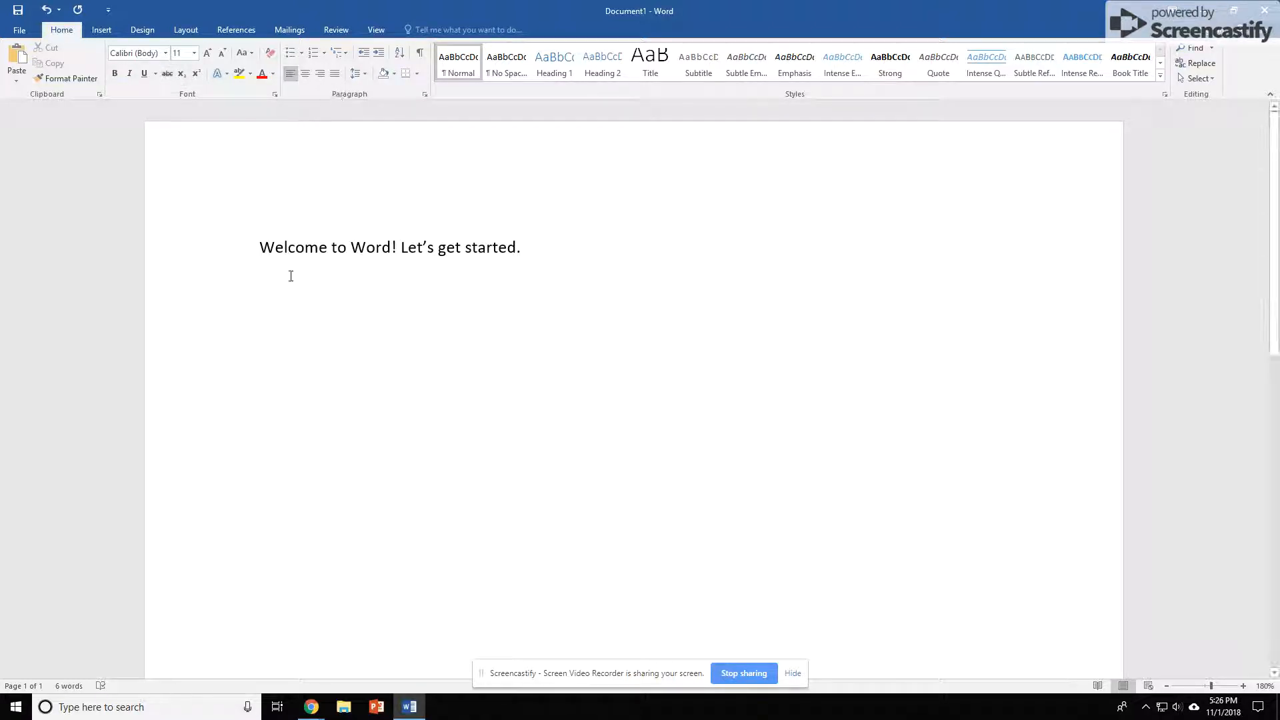
# Select the sentence and change its font to Base 05
pyautogui.click(240, 252)
pyautogui.click(271, 259)
pyautogui.click(238, 248)
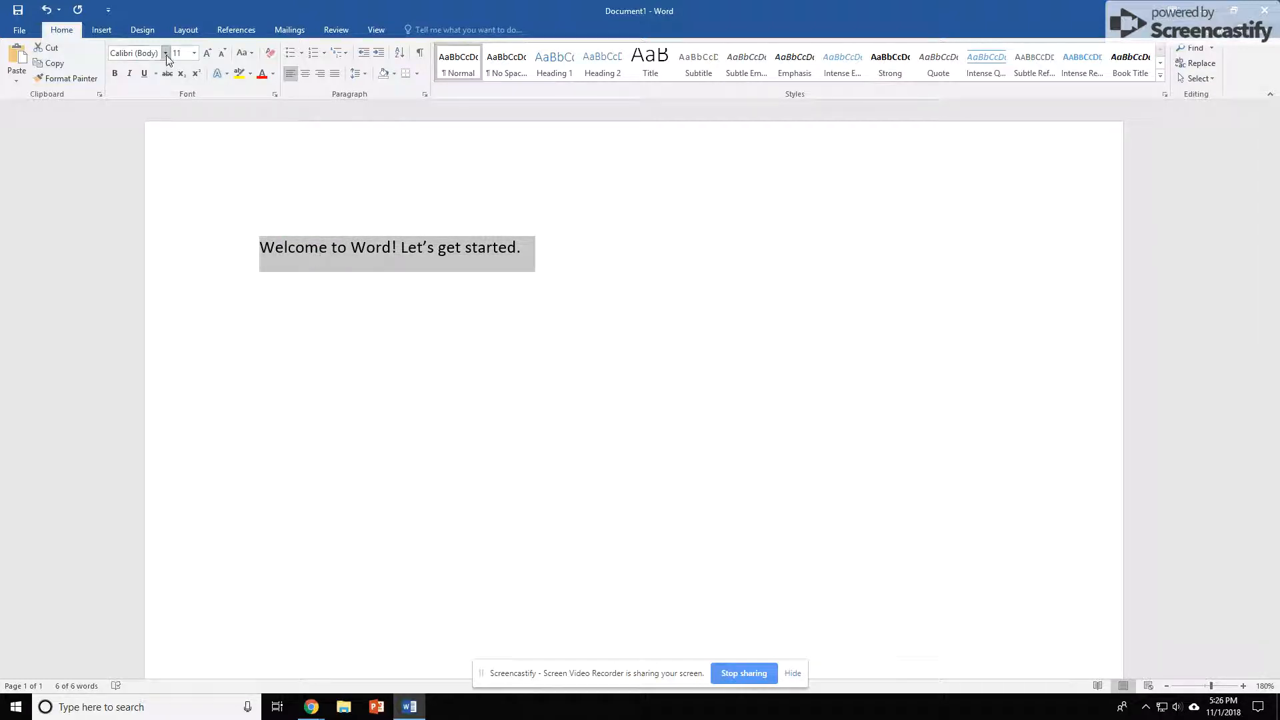
pyautogui.click(166, 55)
pyautogui.scroll(-8, 196, 300)
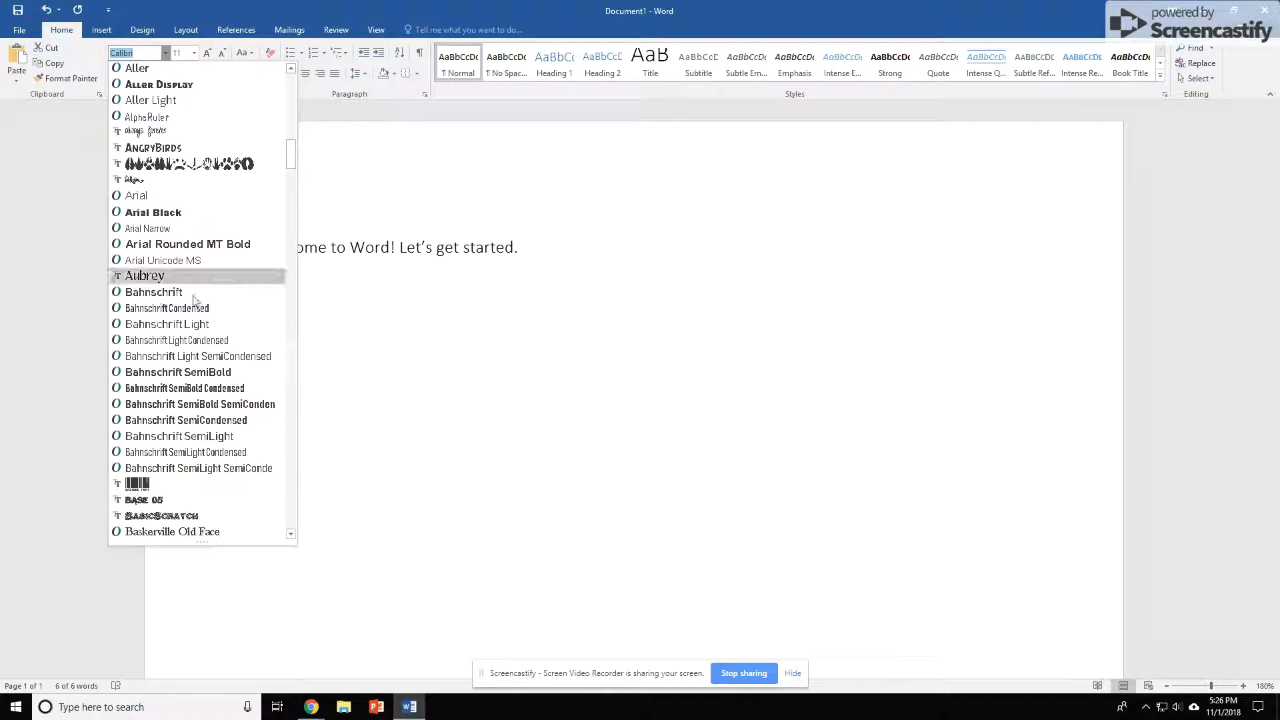
pyautogui.click(160, 501)
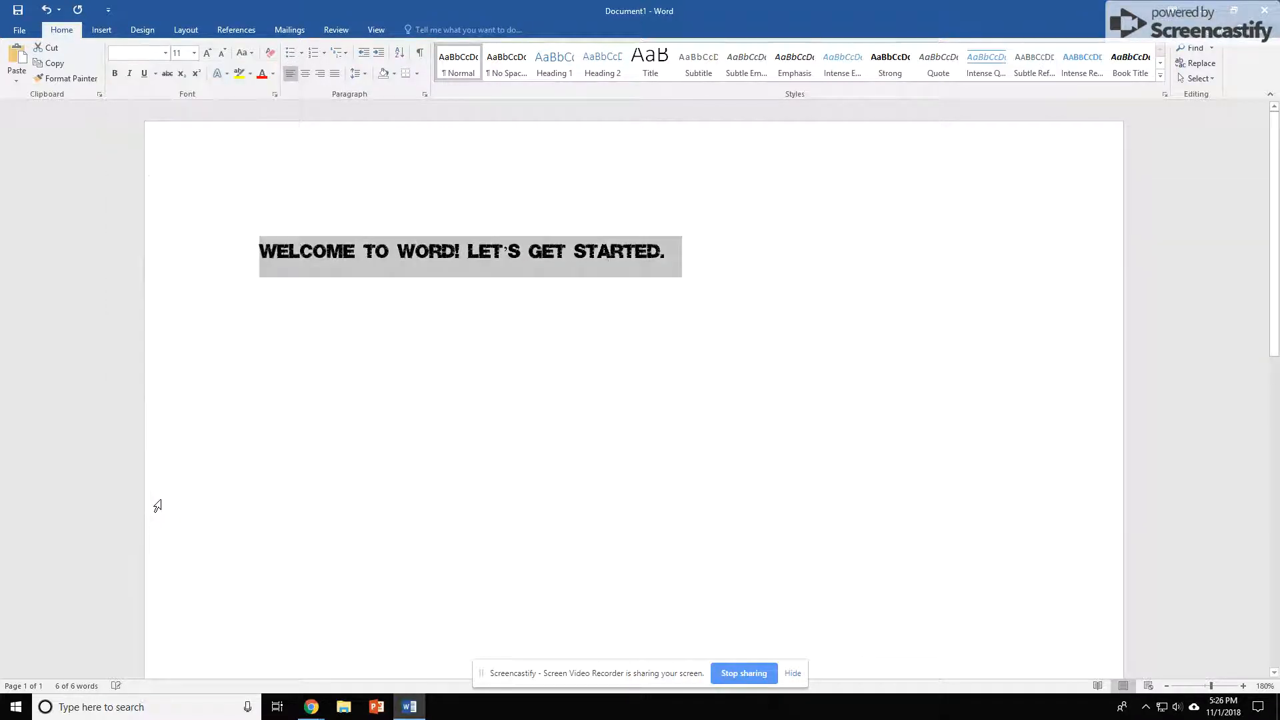
# Set the font size of the sentence to 48 and make it bold
pyautogui.click(194, 52)
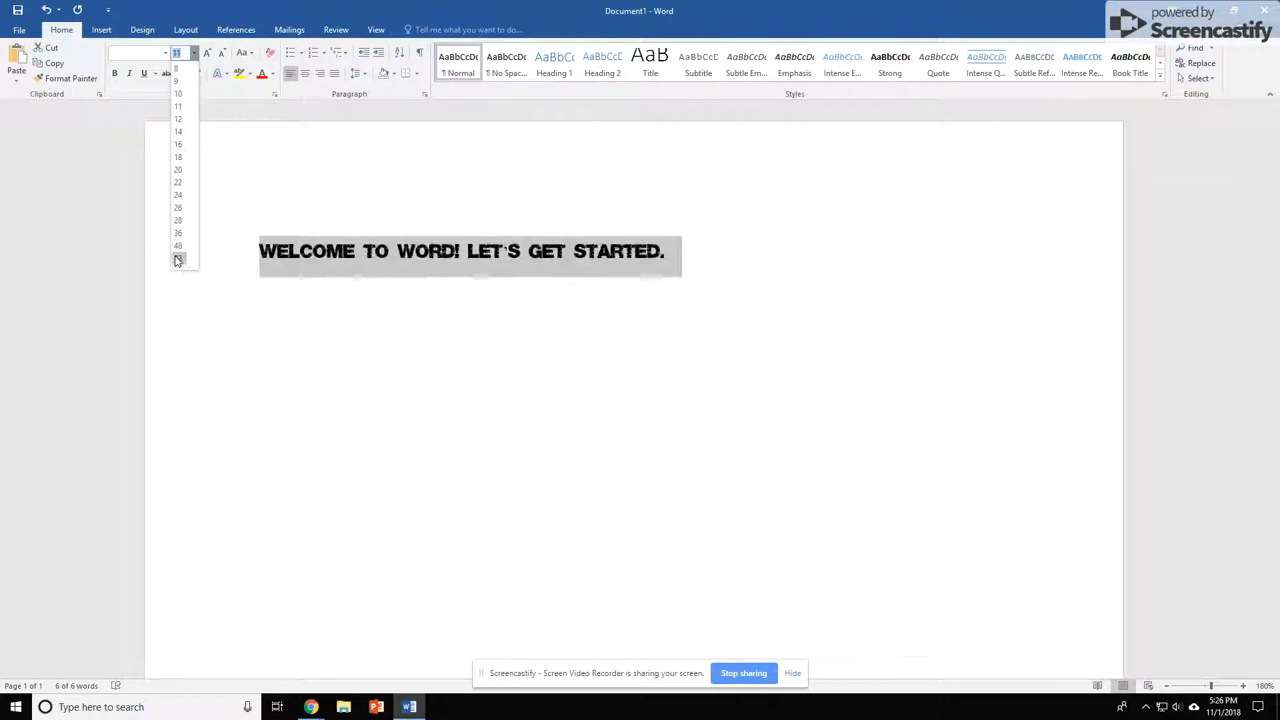
pyautogui.click(179, 247)
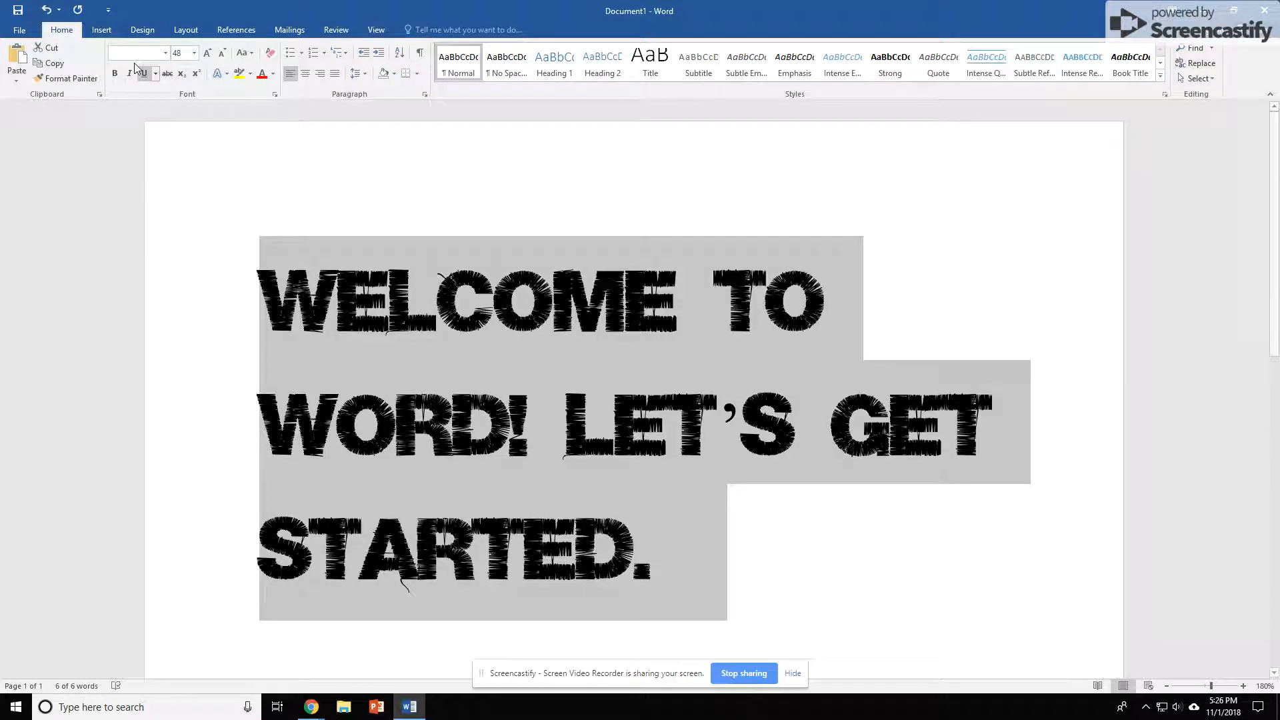
pyautogui.click(115, 74)
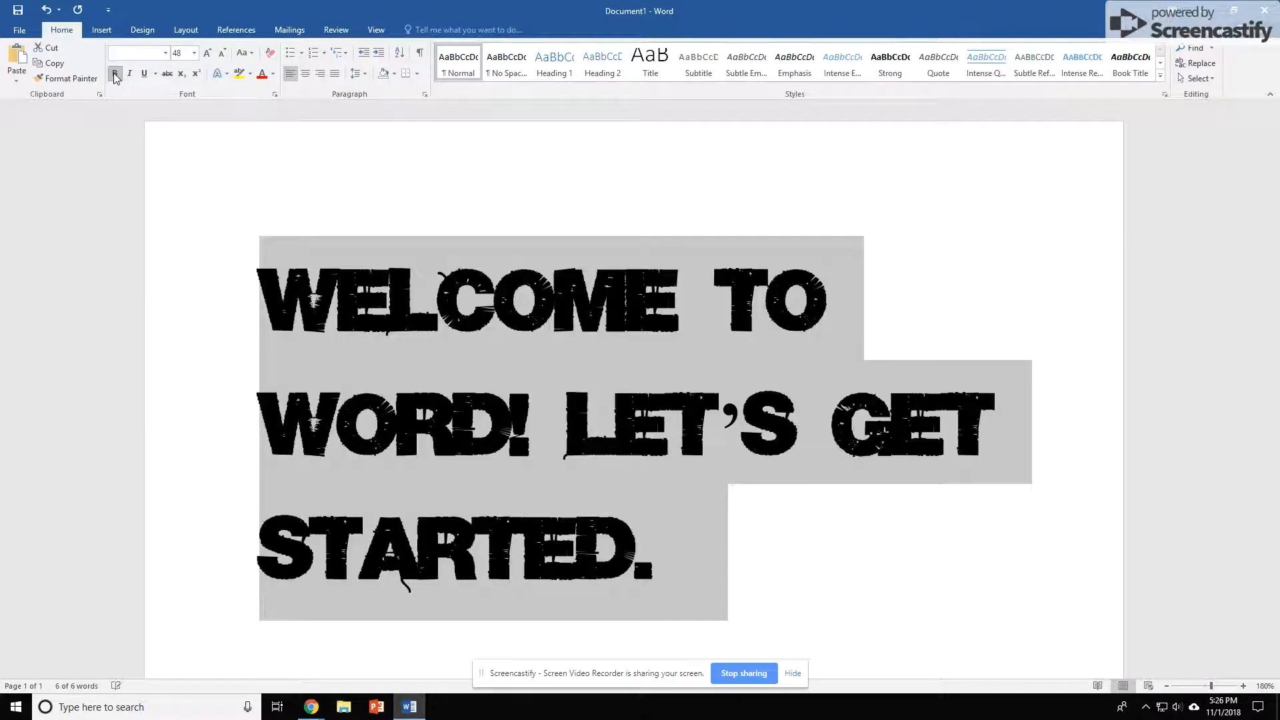
# Highlight the selected sentence in yellow
pyautogui.click(238, 73)
pyautogui.click(642, 276)
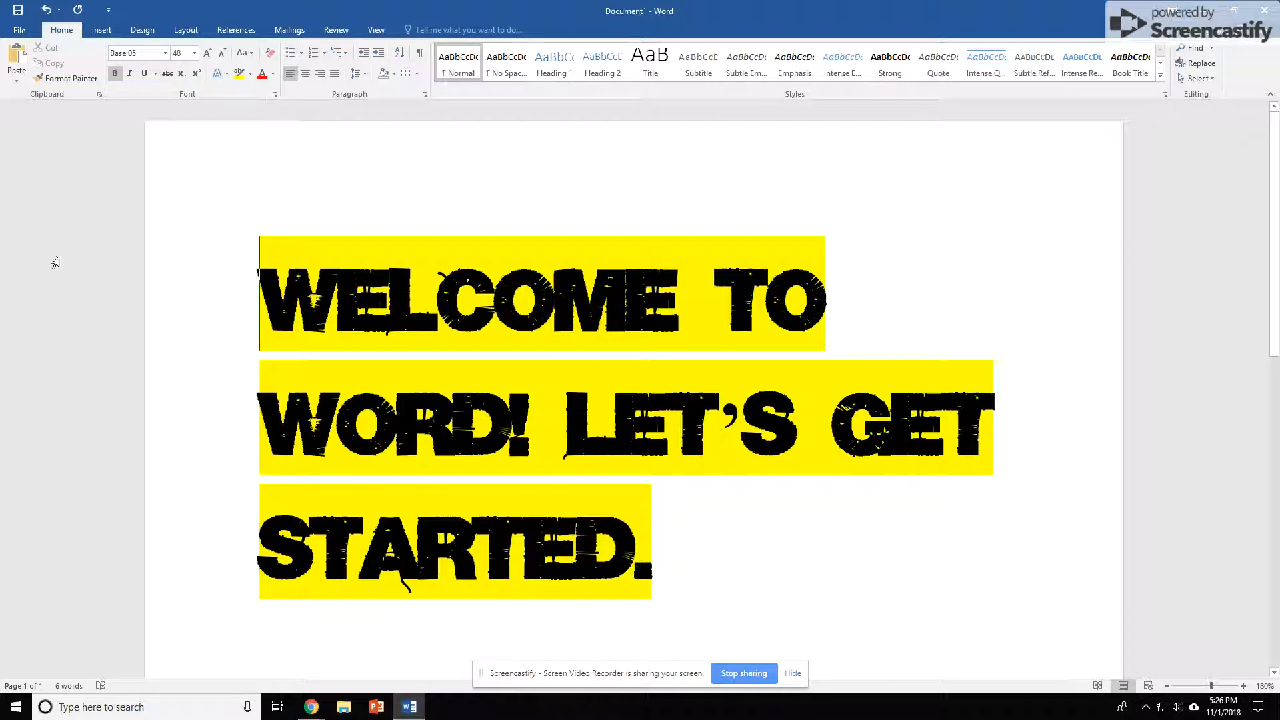
# Reselect the sentence and reduce its font size to 28
pyautogui.click(338, 214)
pyautogui.moveTo(260, 313); pyautogui.dragTo(652, 548)
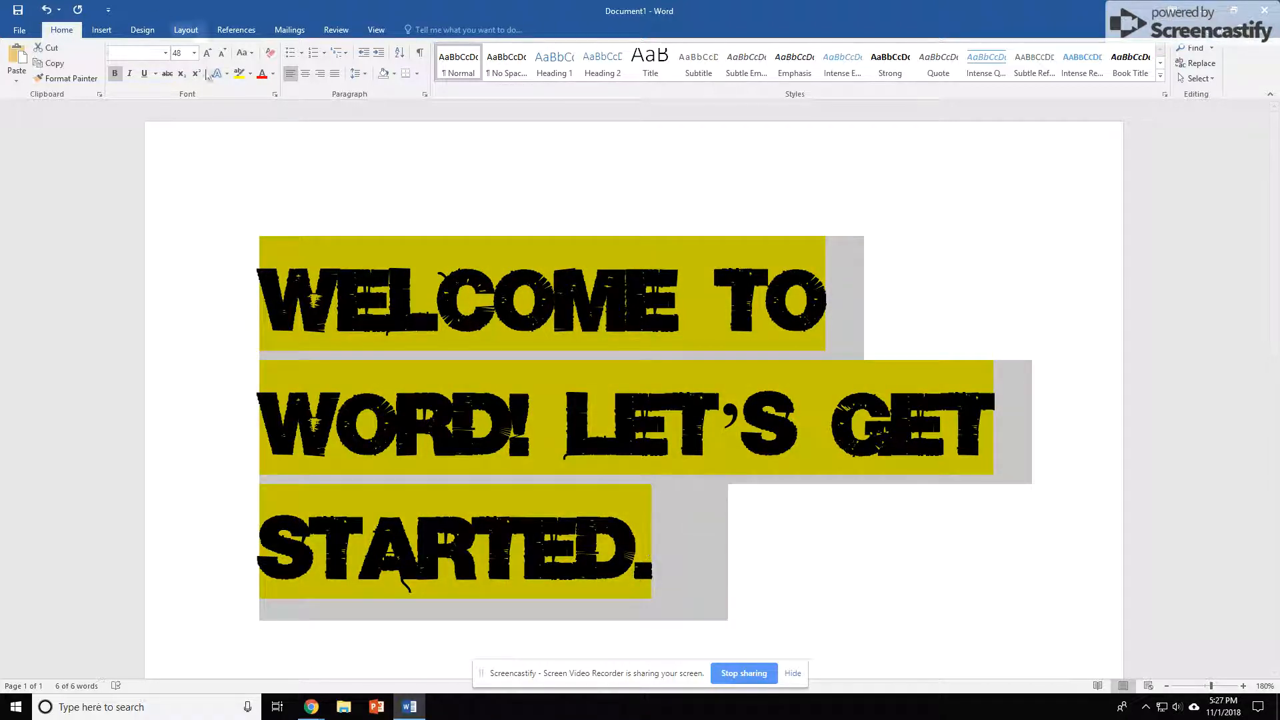
pyautogui.click(206, 54)
pyautogui.click(222, 53)
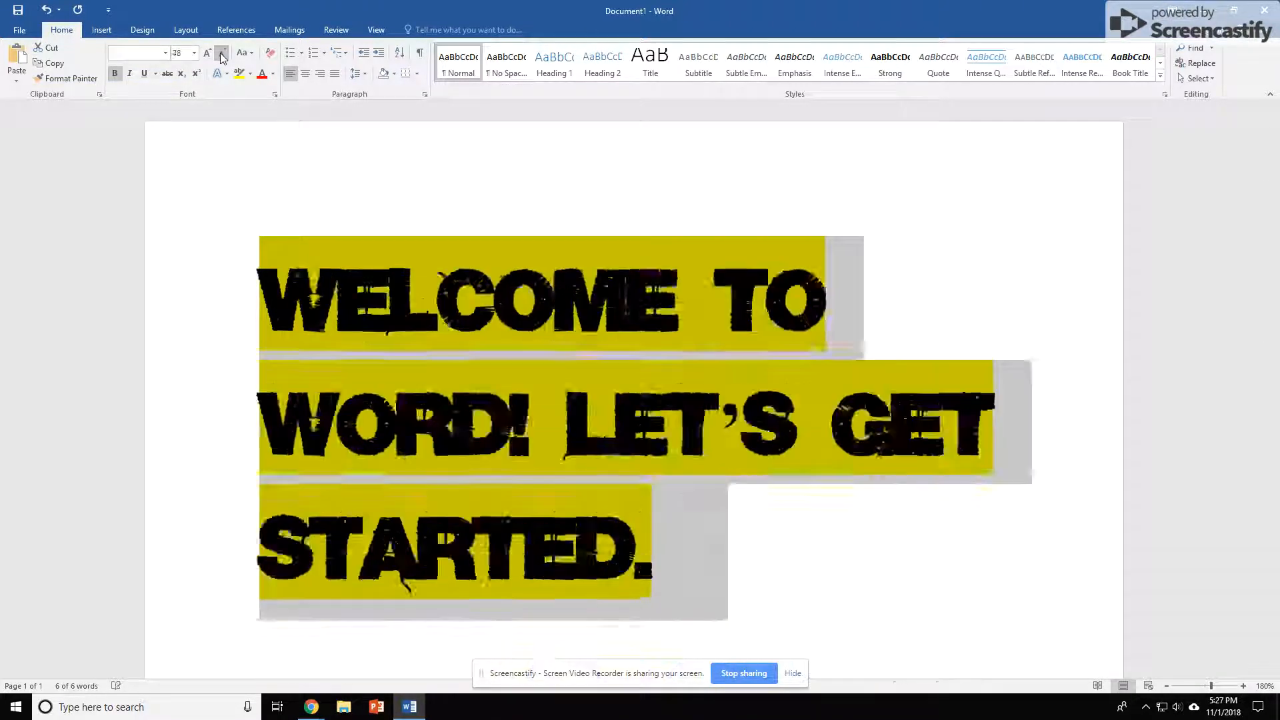
pyautogui.click(222, 53)
pyautogui.click(222, 53)
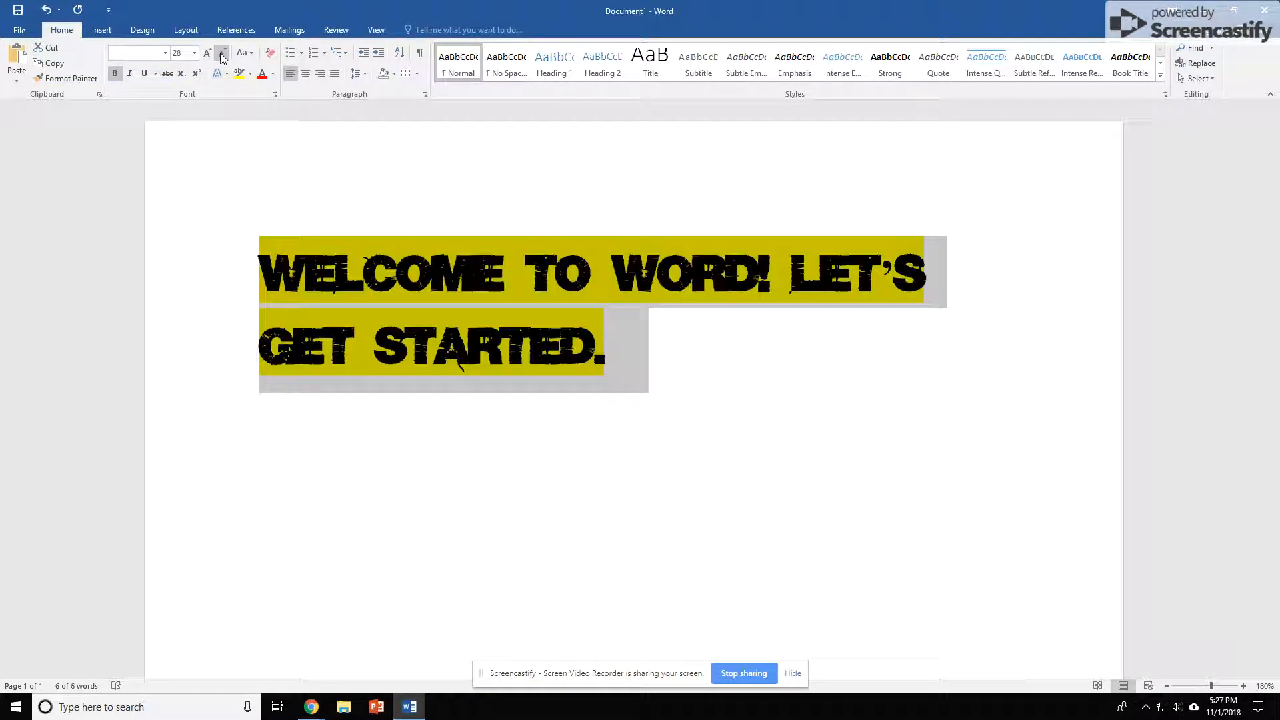
# Colour the sentence's text blue and right-align the paragraph
pyautogui.click(273, 73)
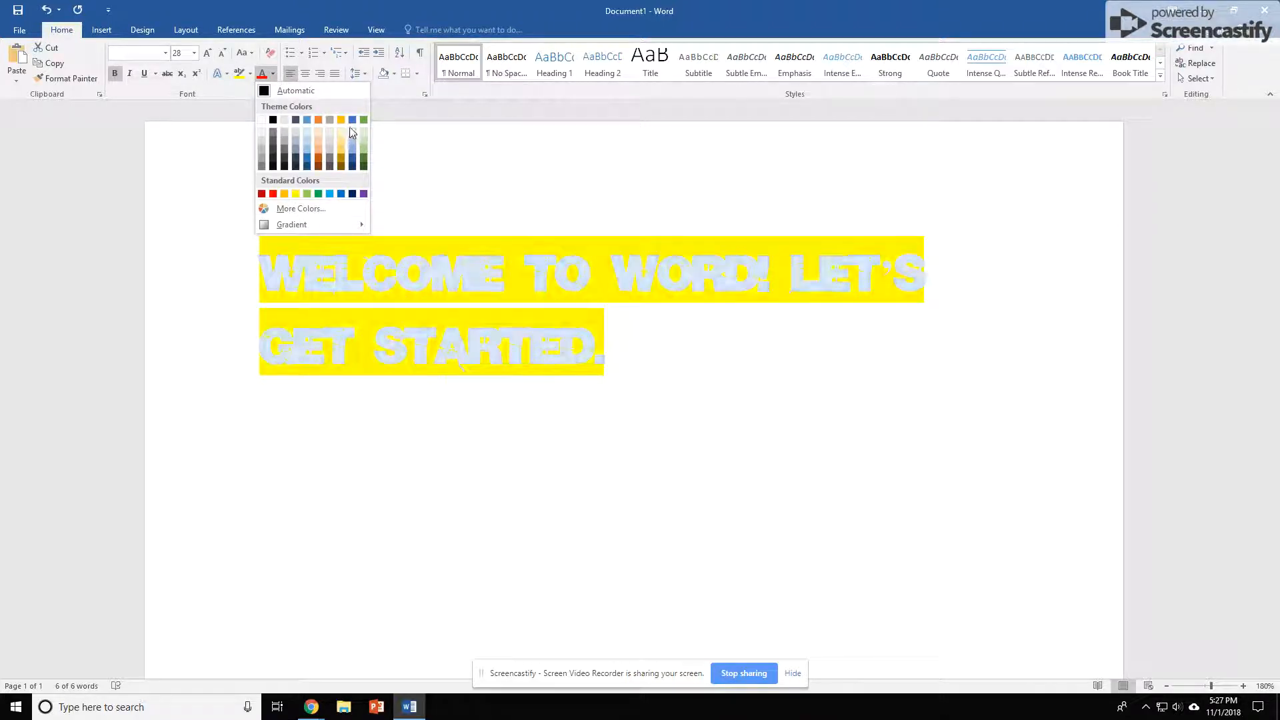
pyautogui.click(353, 121)
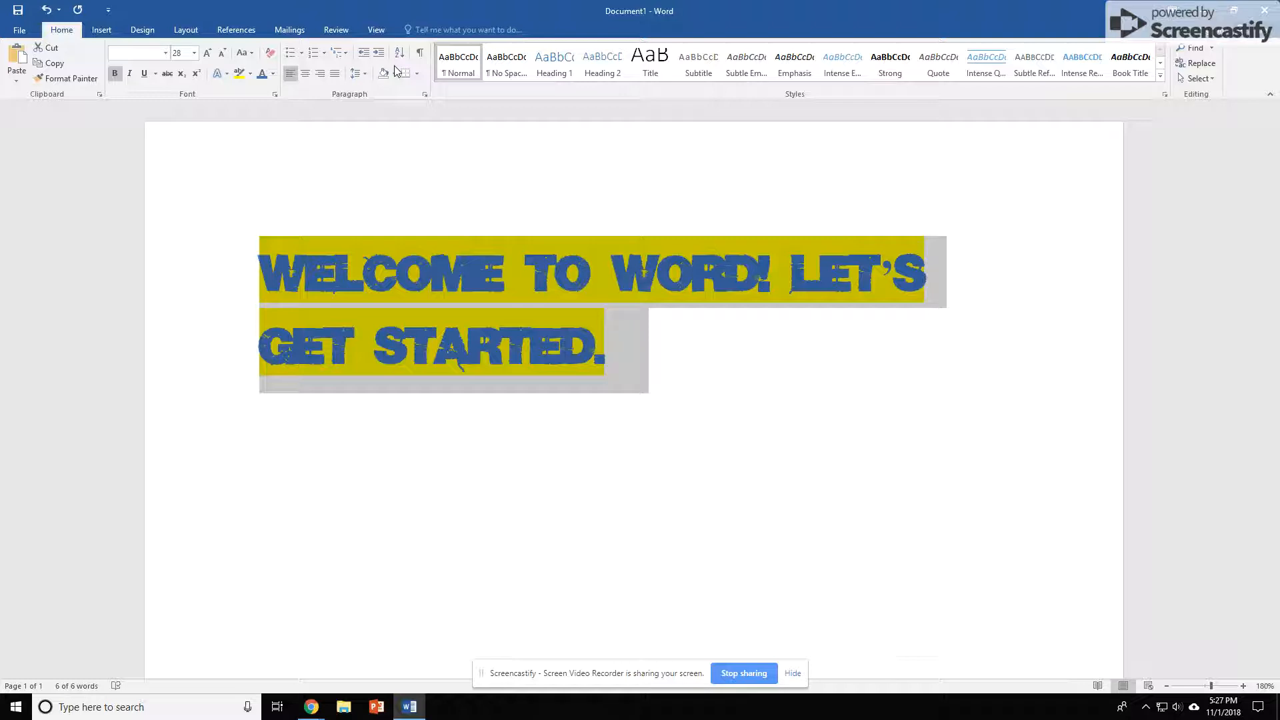
pyautogui.click(336, 74)
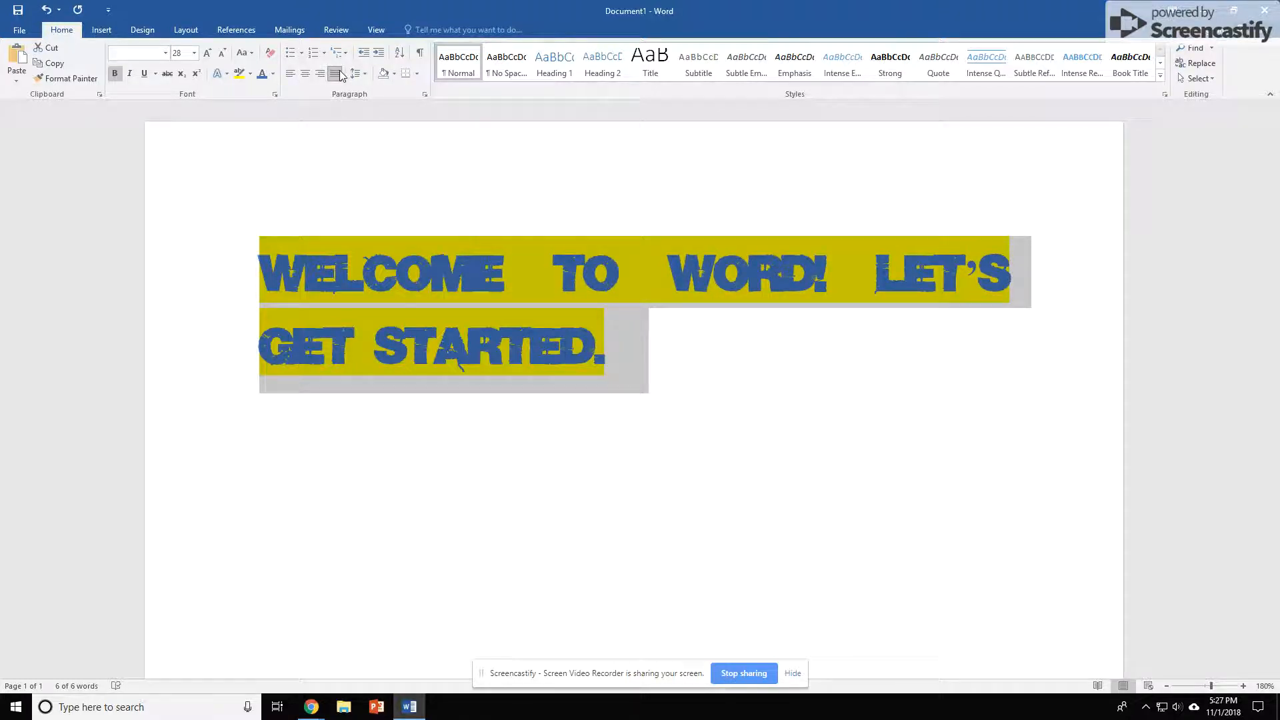
pyautogui.click(332, 74)
pyautogui.click(319, 76)
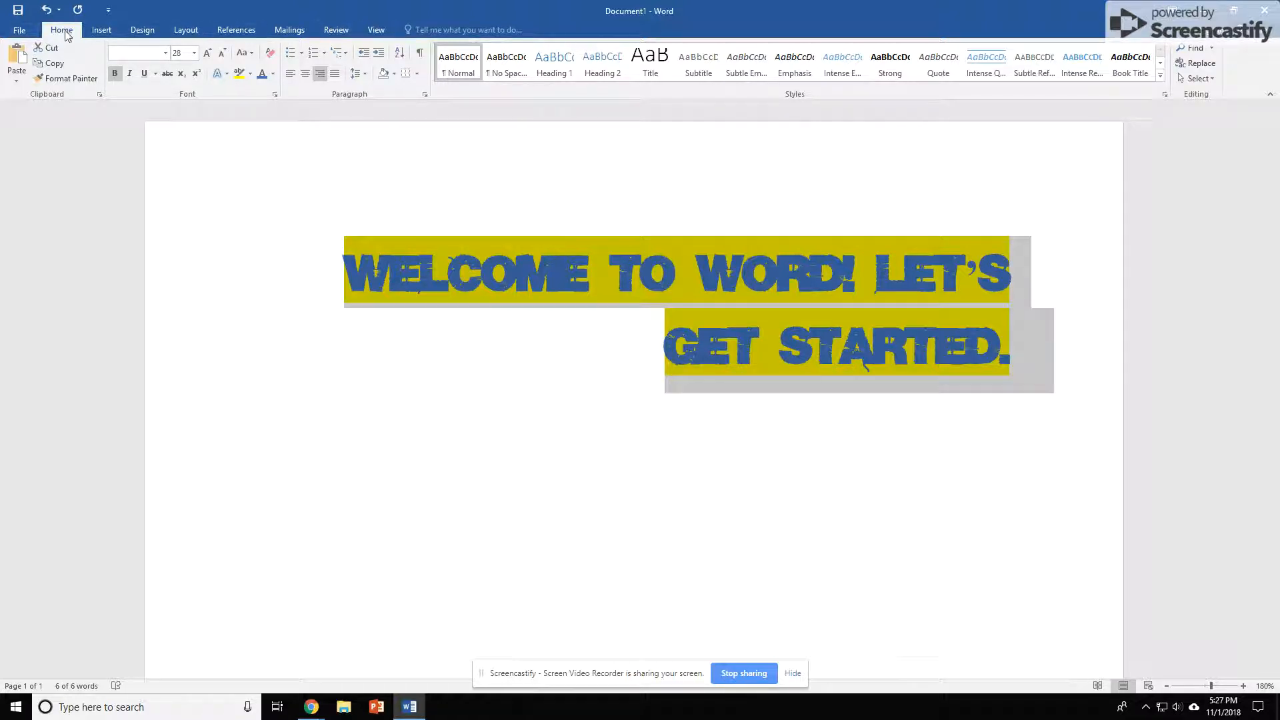
# Insert the Acts picture file from a folder on the network drive into the document
pyautogui.click(103, 30)
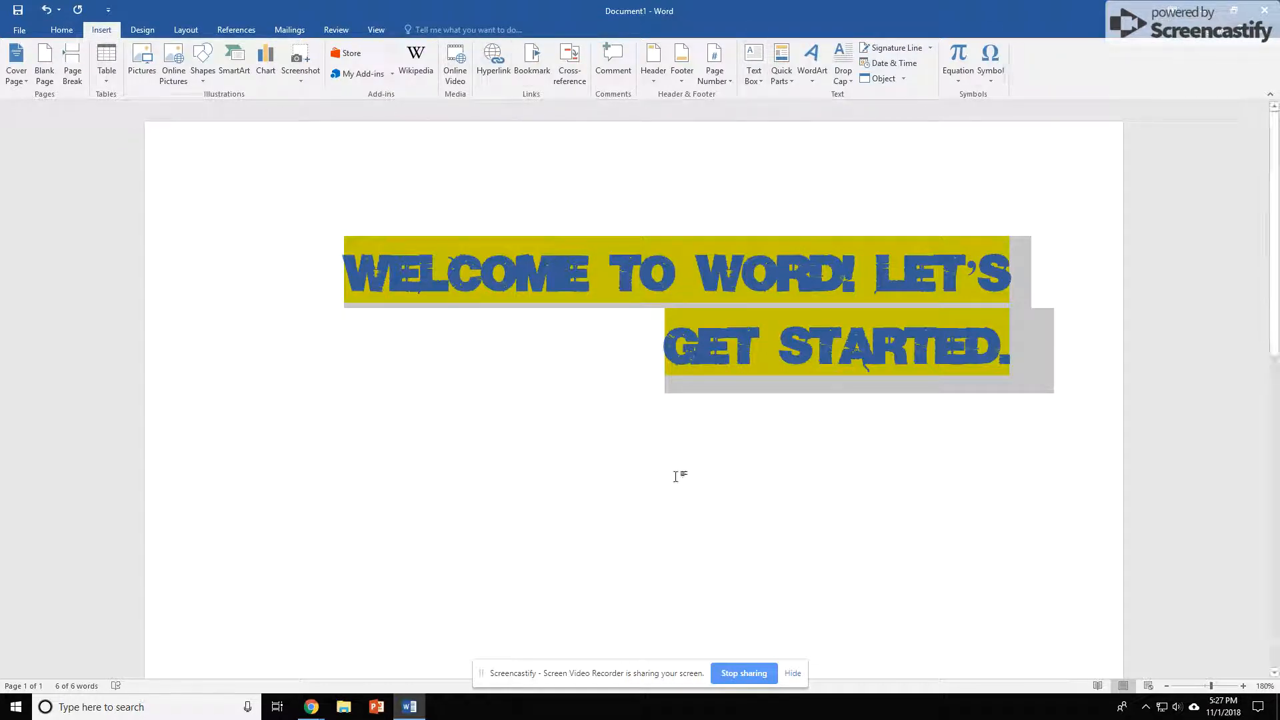
pyautogui.click(689, 459)
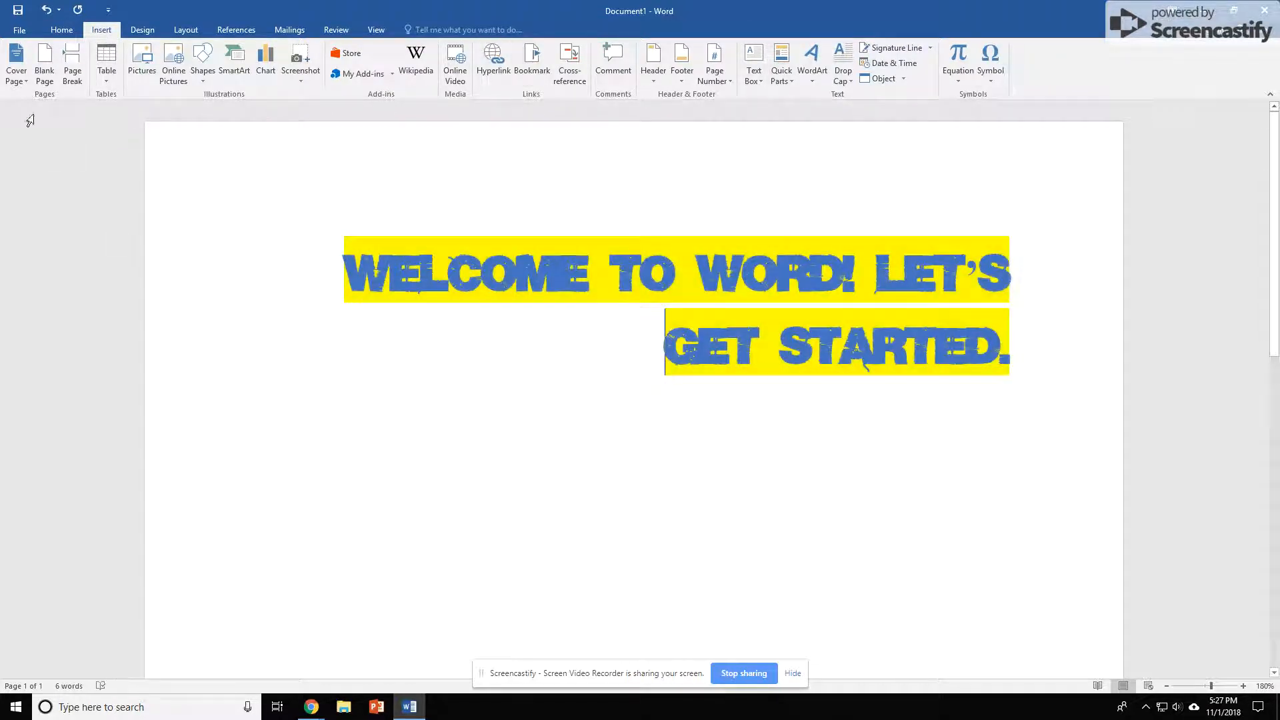
pyautogui.click(142, 69)
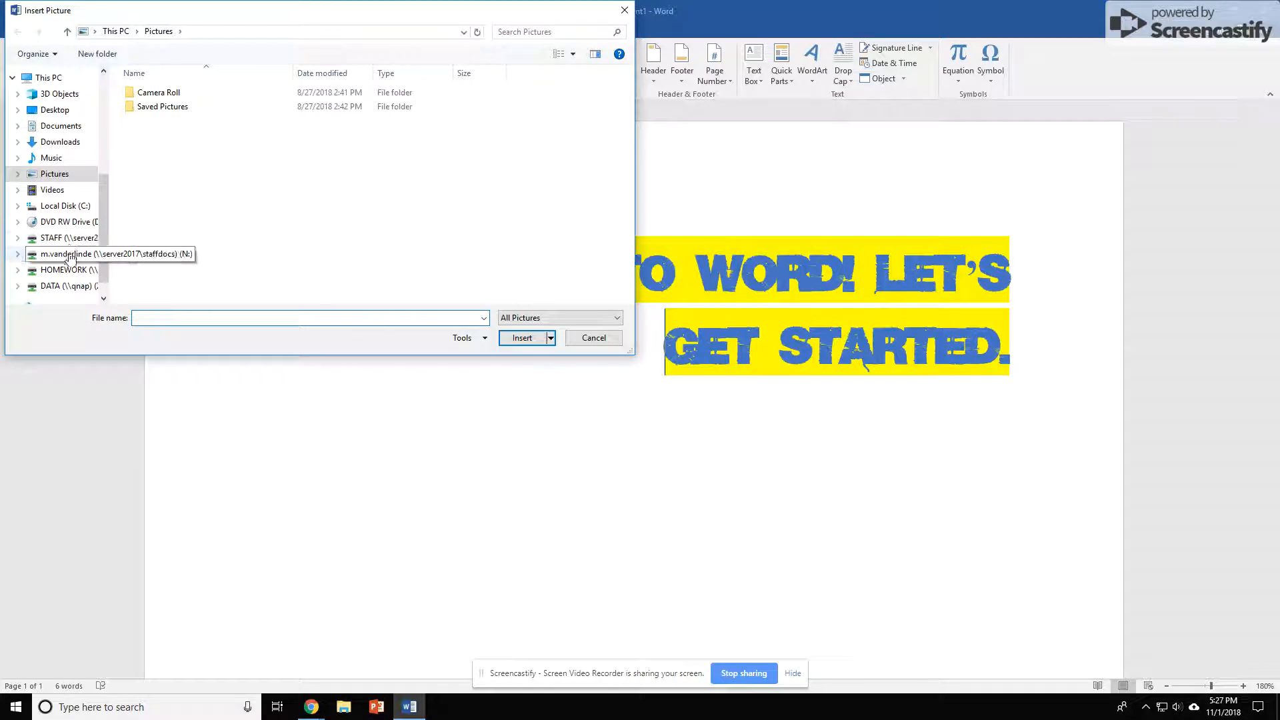
pyautogui.click(69, 257)
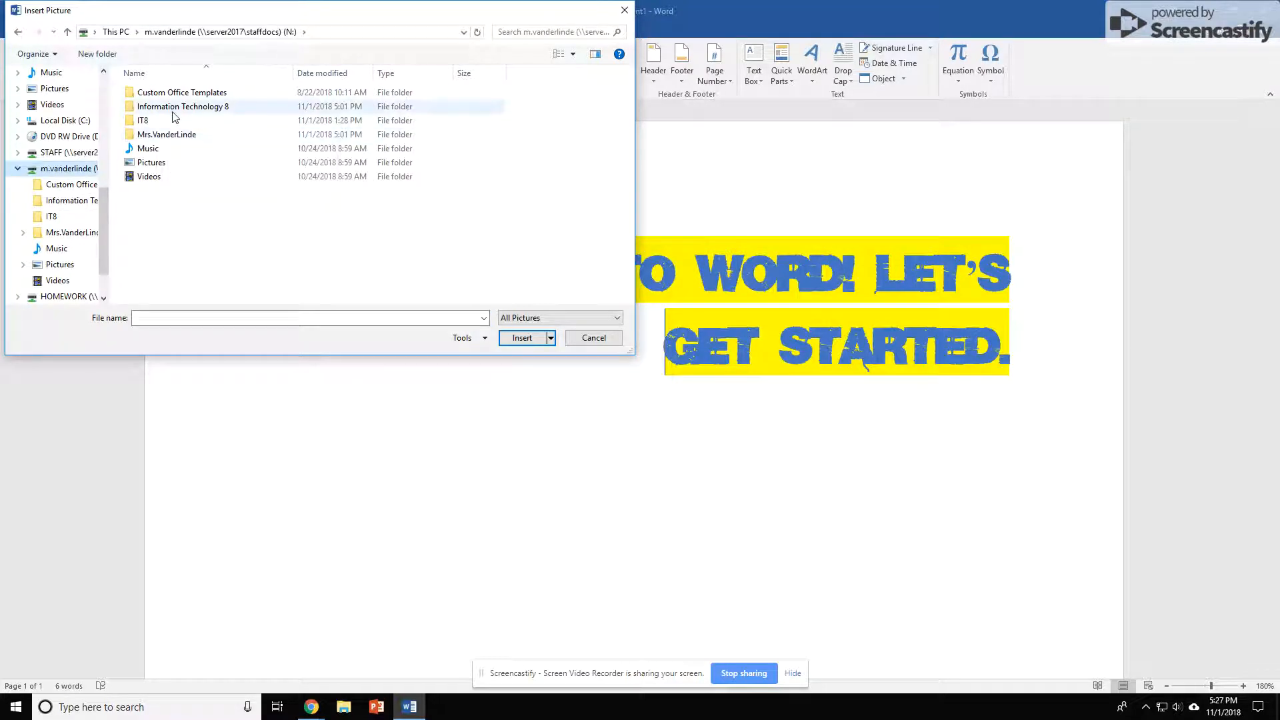
pyautogui.doubleClick(153, 136)
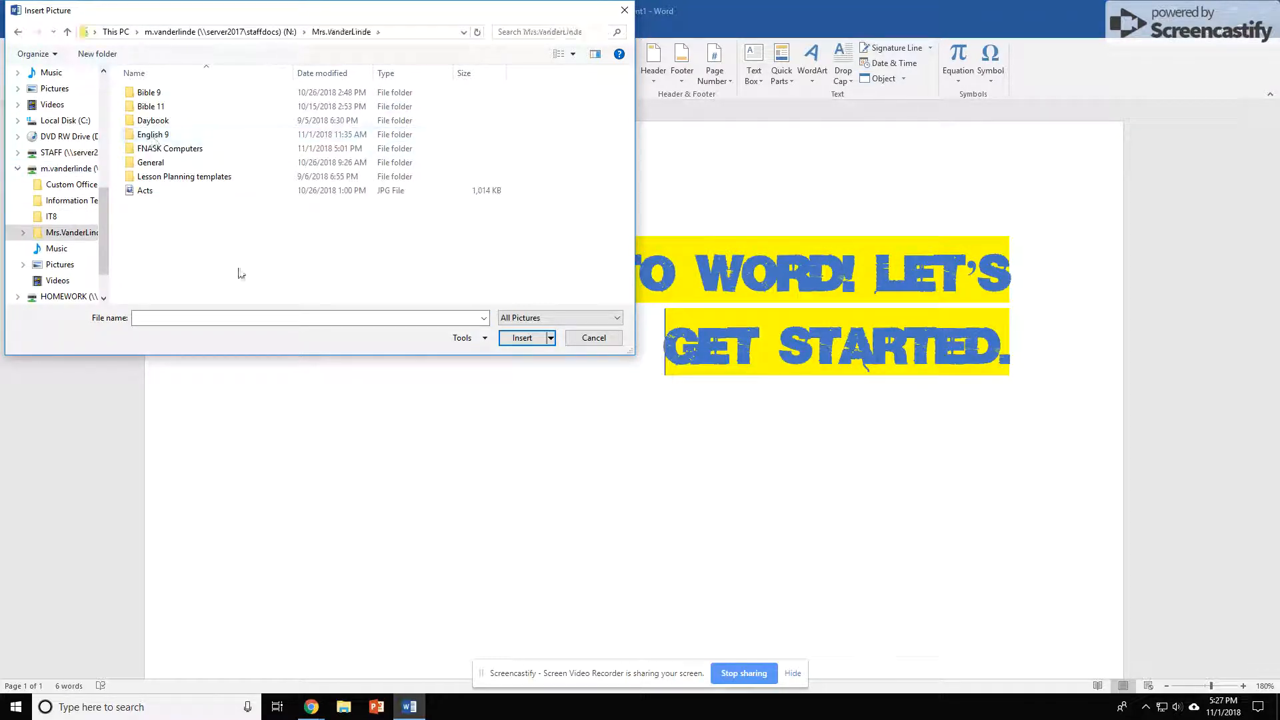
pyautogui.click(152, 191)
pyautogui.click(522, 338)
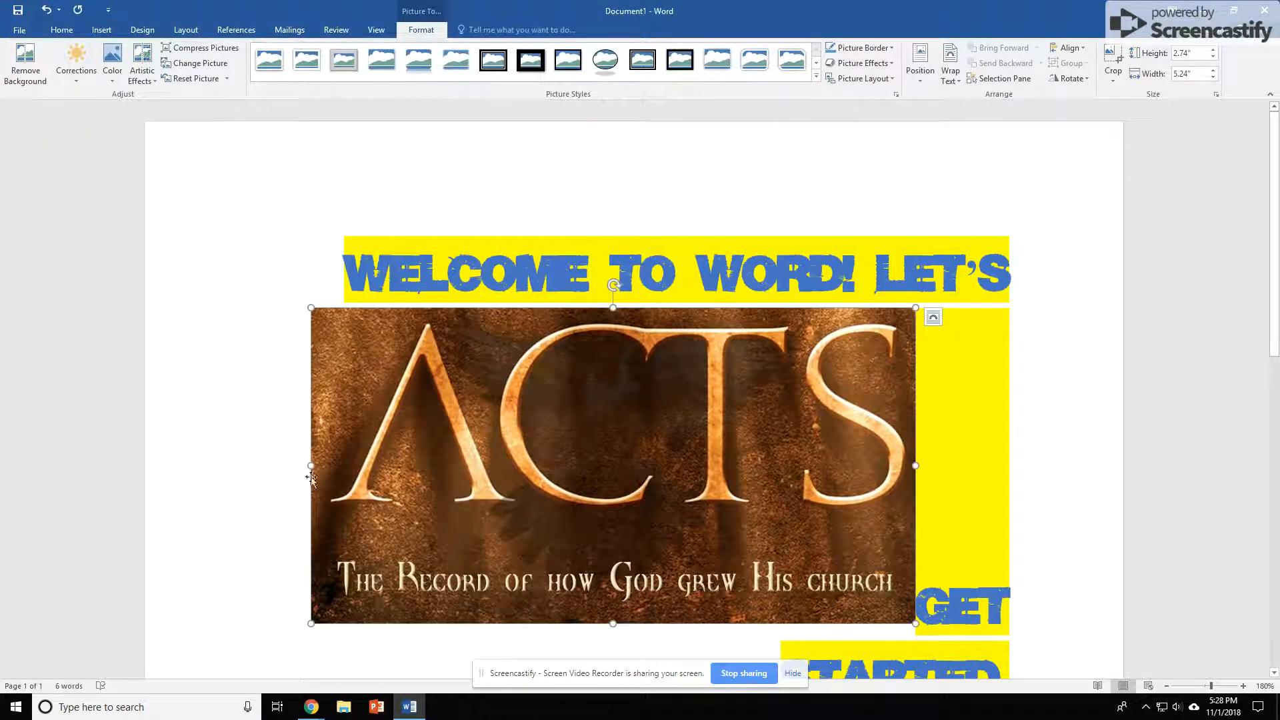
# Select the inserted Acts picture and delete it
pyautogui.click(212, 318)
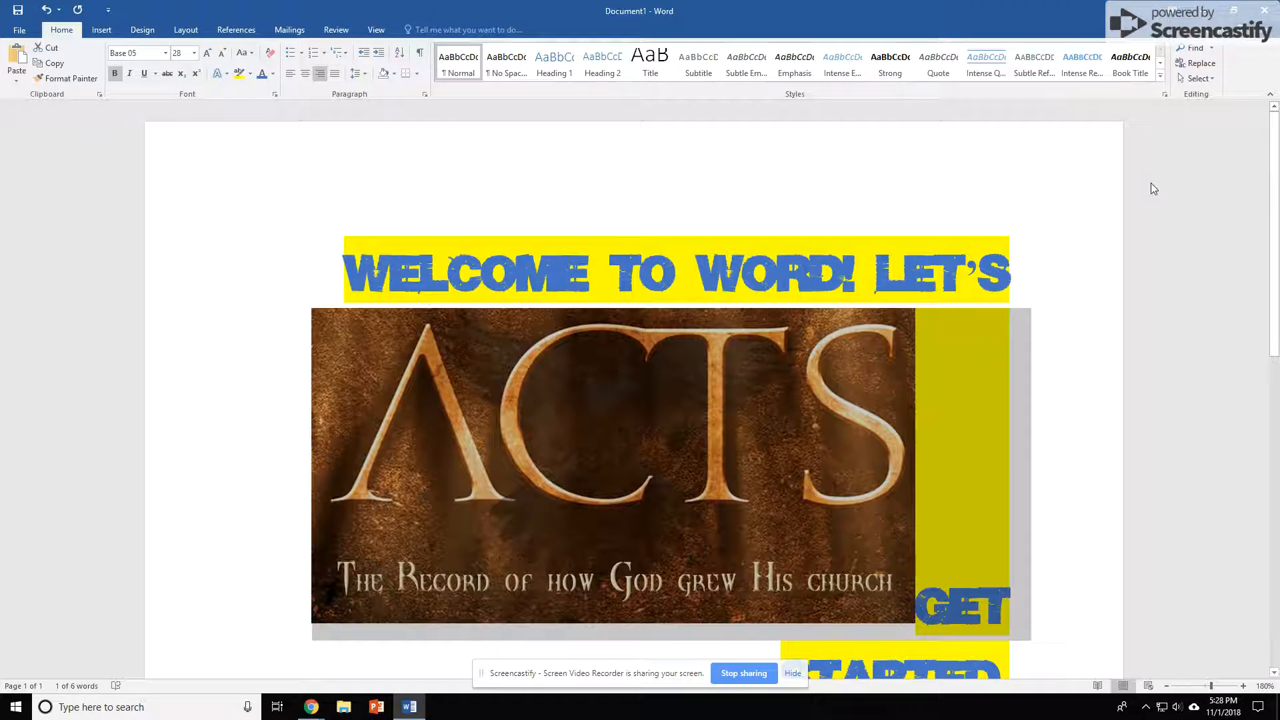
pyautogui.click(346, 350)
pyautogui.press('Delete')
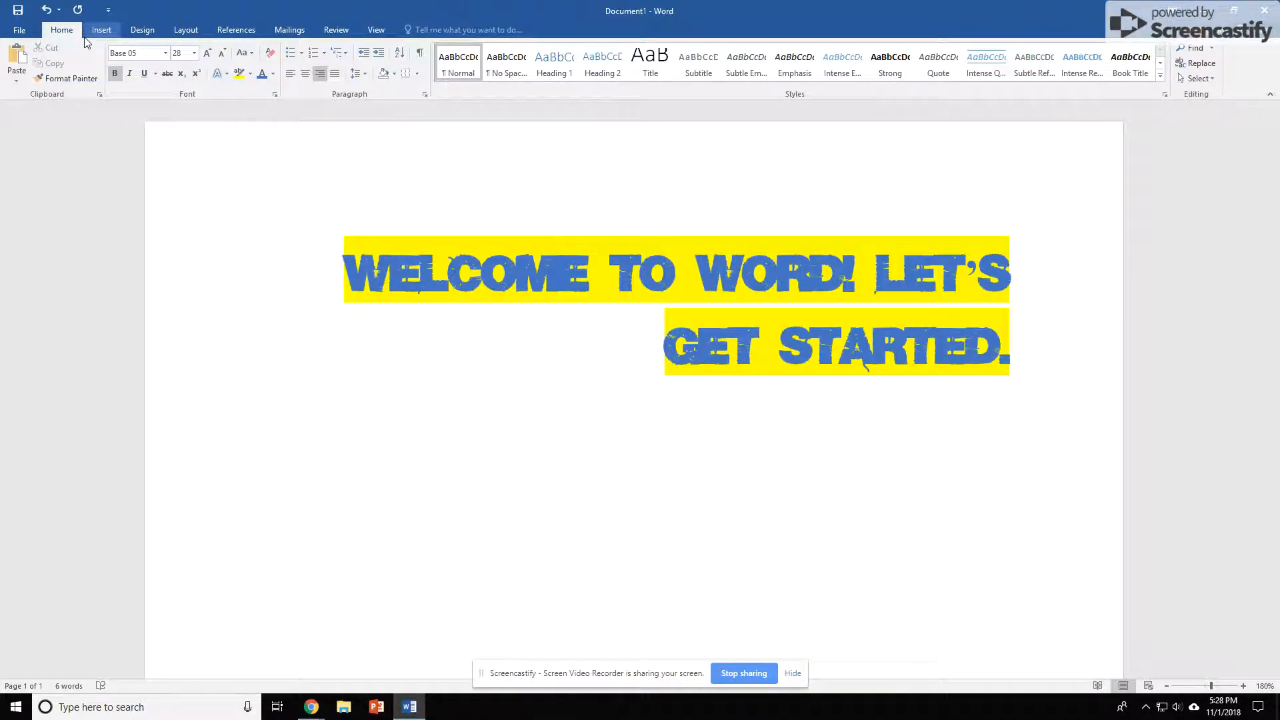
# Browse the ribbon tabs from Insert through Review to see their commands
pyautogui.click(101, 30)
pyautogui.click(142, 29)
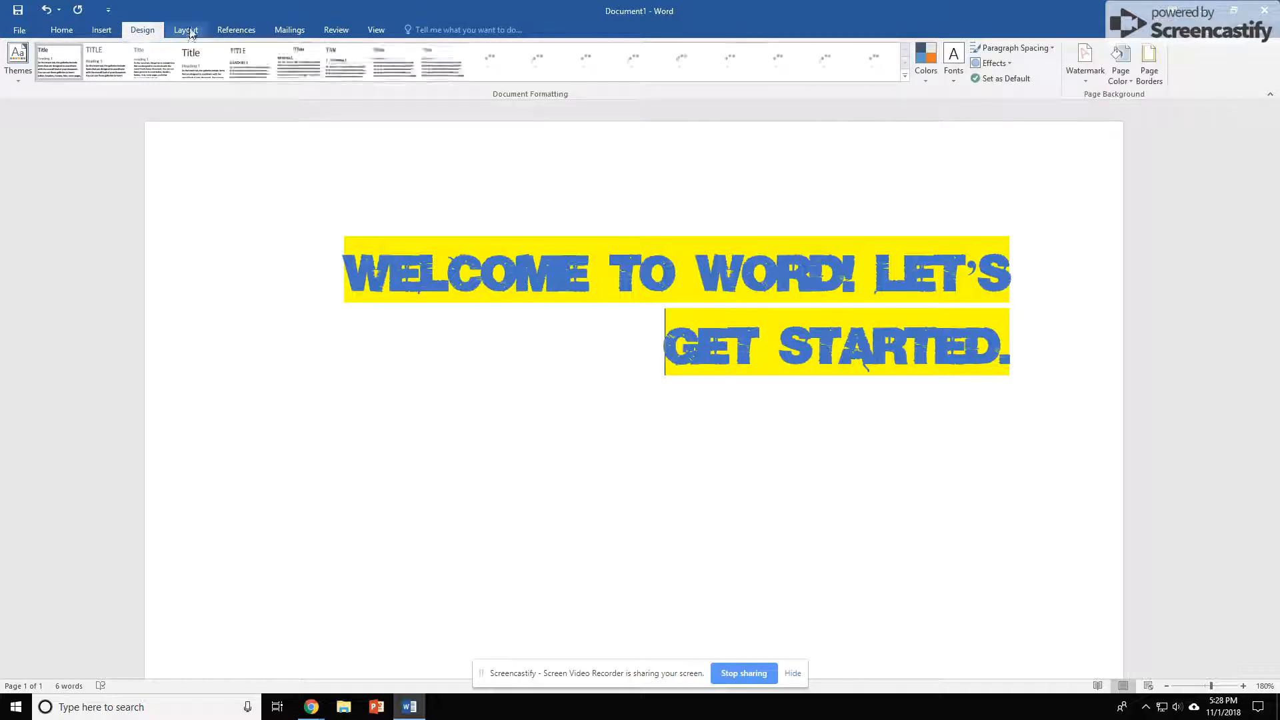
pyautogui.click(187, 30)
pyautogui.click(236, 30)
pyautogui.click(289, 30)
pyautogui.click(343, 31)
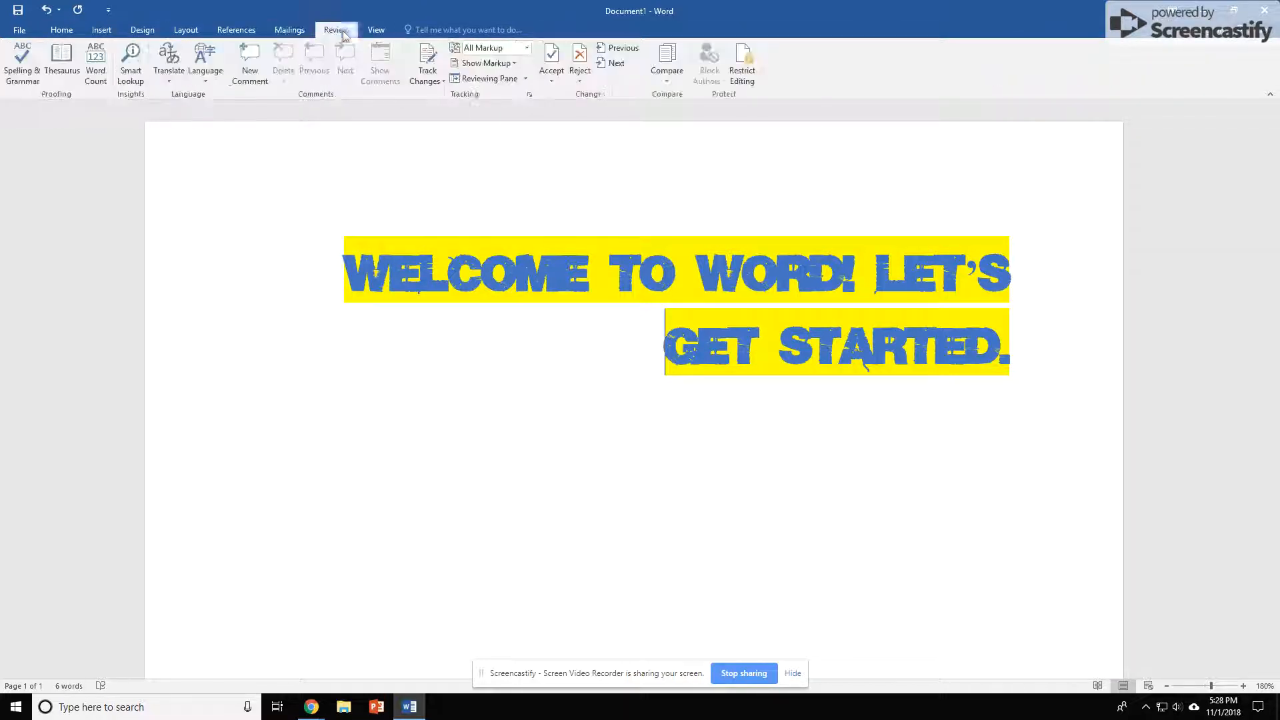
# Look through the View tab and the File backstage Info page, then return to the document
pyautogui.click(380, 31)
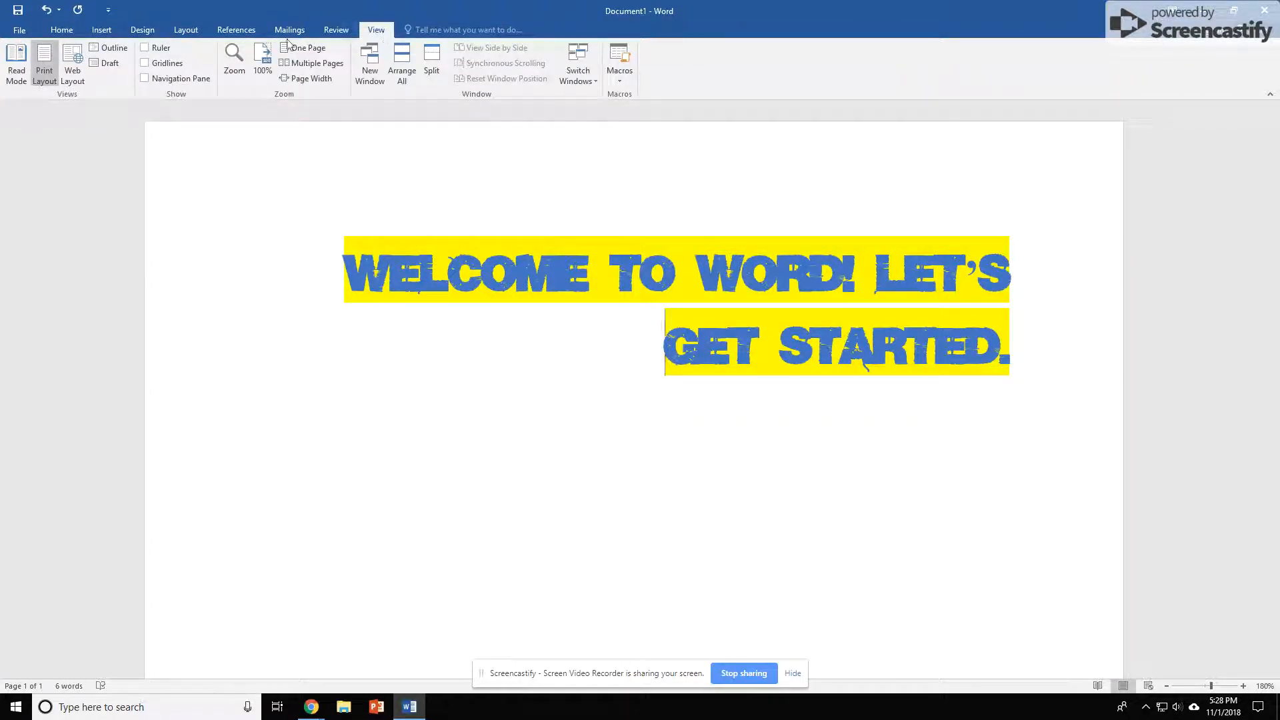
pyautogui.click(62, 30)
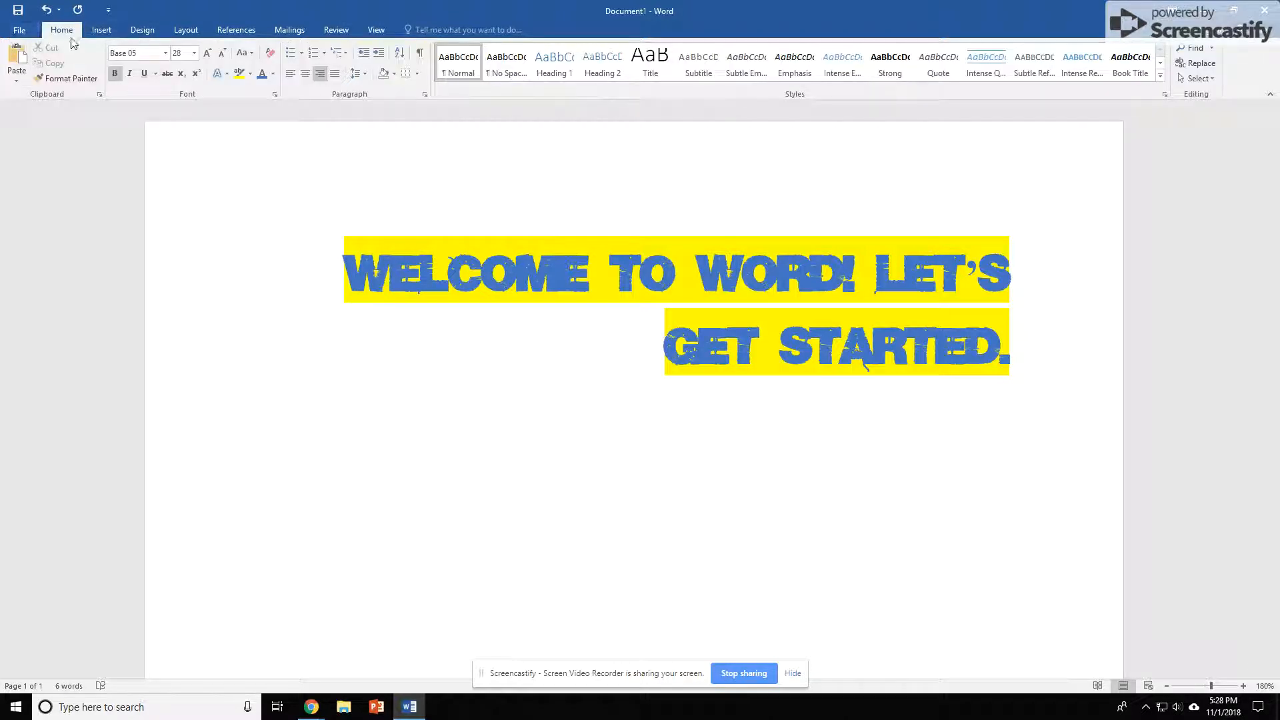
pyautogui.click(20, 31)
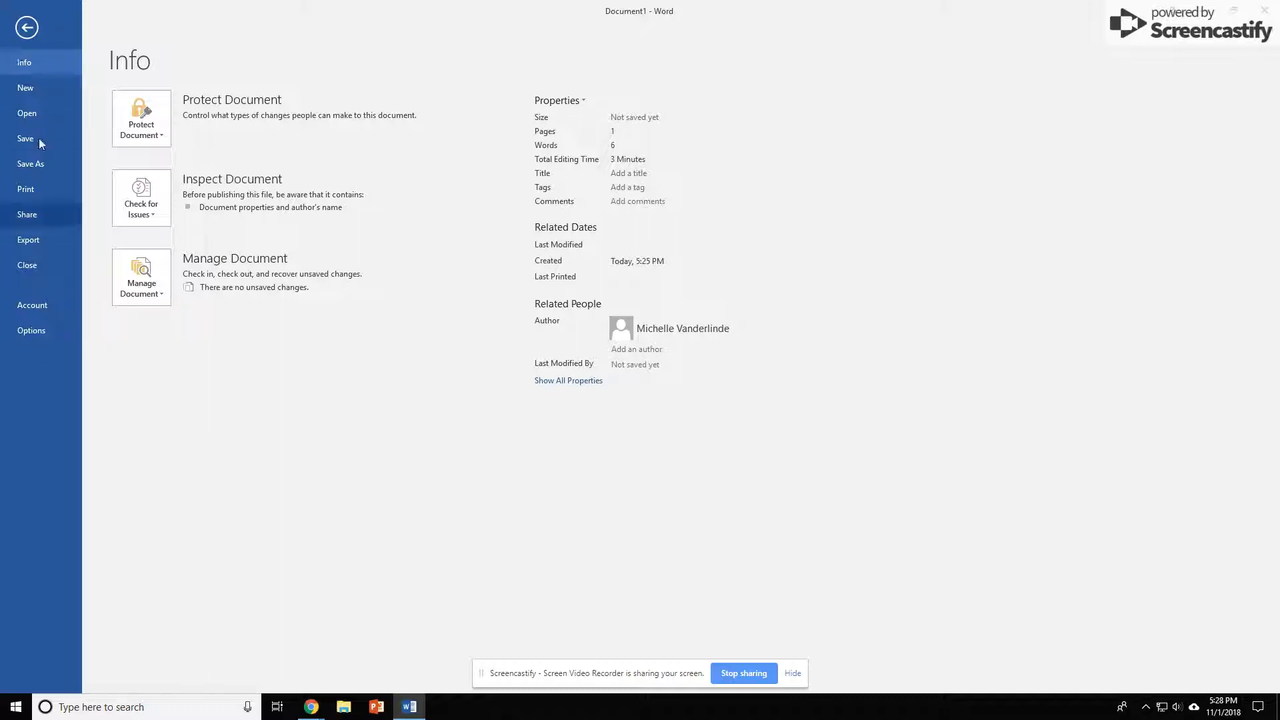
pyautogui.click(27, 29)
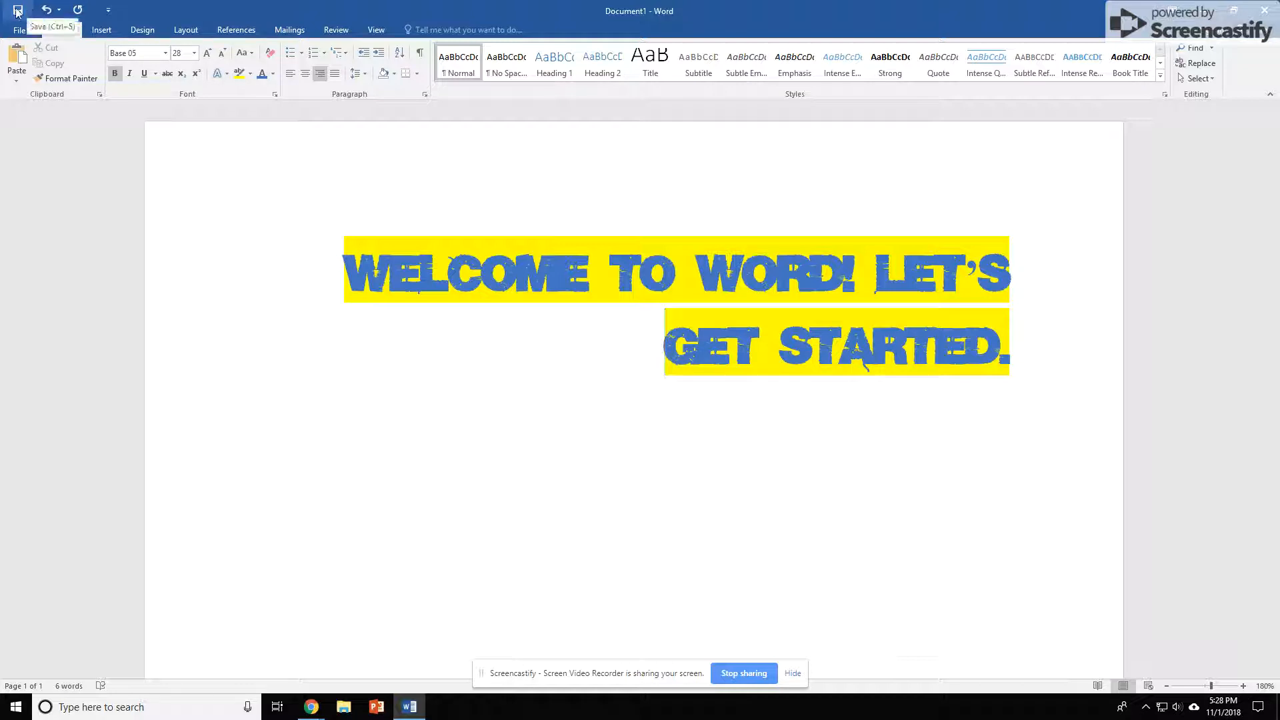
# Undo and redo the picture deletion, and open the Quick Access Toolbar customization list without changing it
pyautogui.click(46, 9)
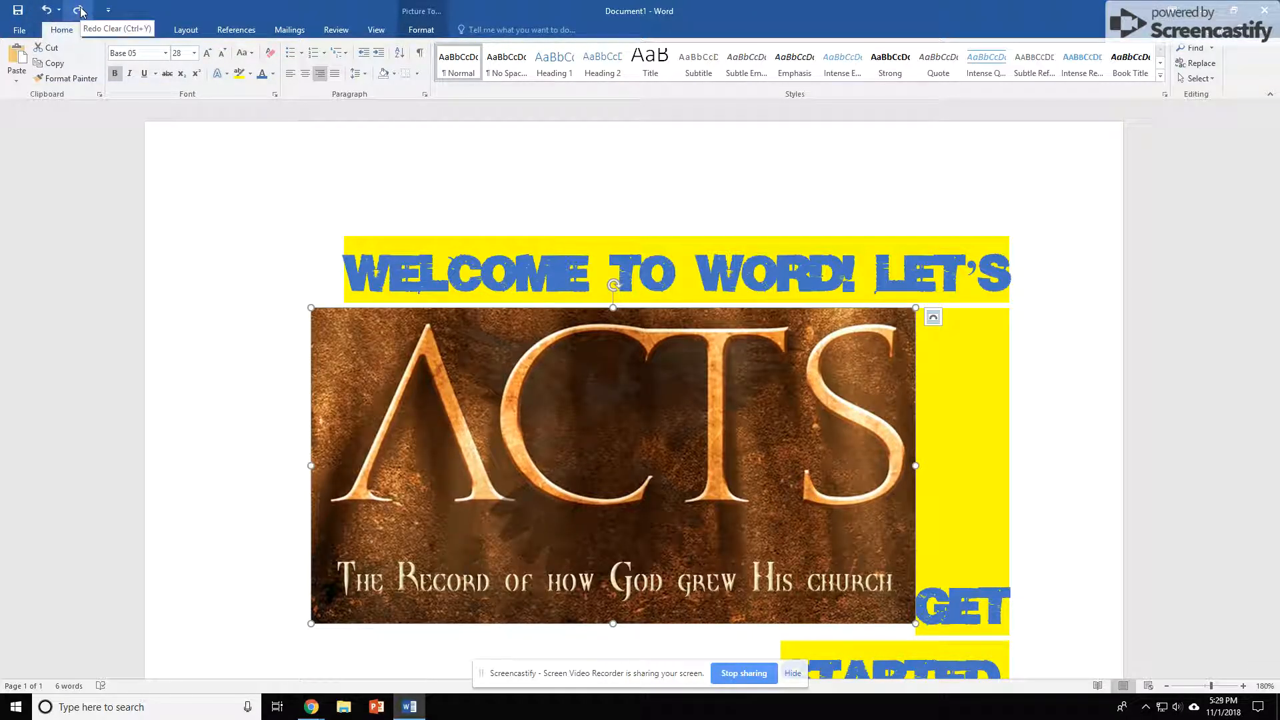
pyautogui.click(78, 10)
pyautogui.click(108, 10)
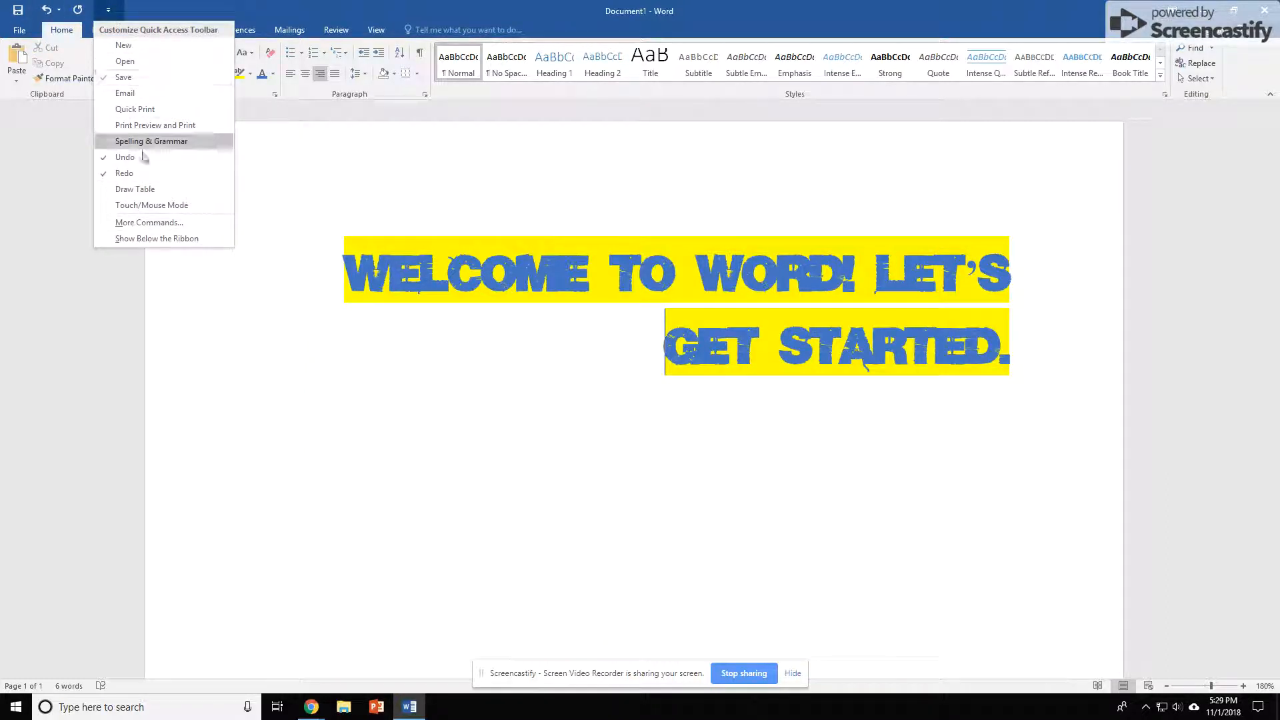
pyautogui.click(115, 13)
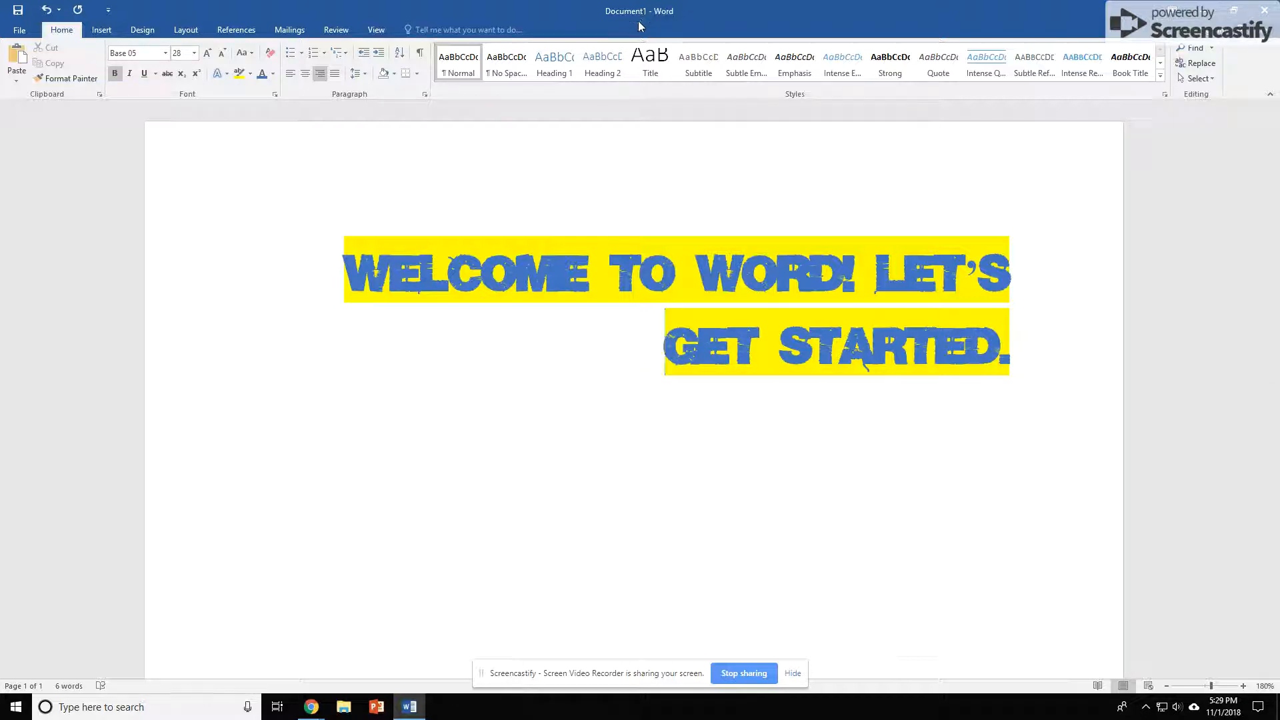
# Restore down, maximize, minimize and reopen the Word window
pyautogui.click(1234, 12)
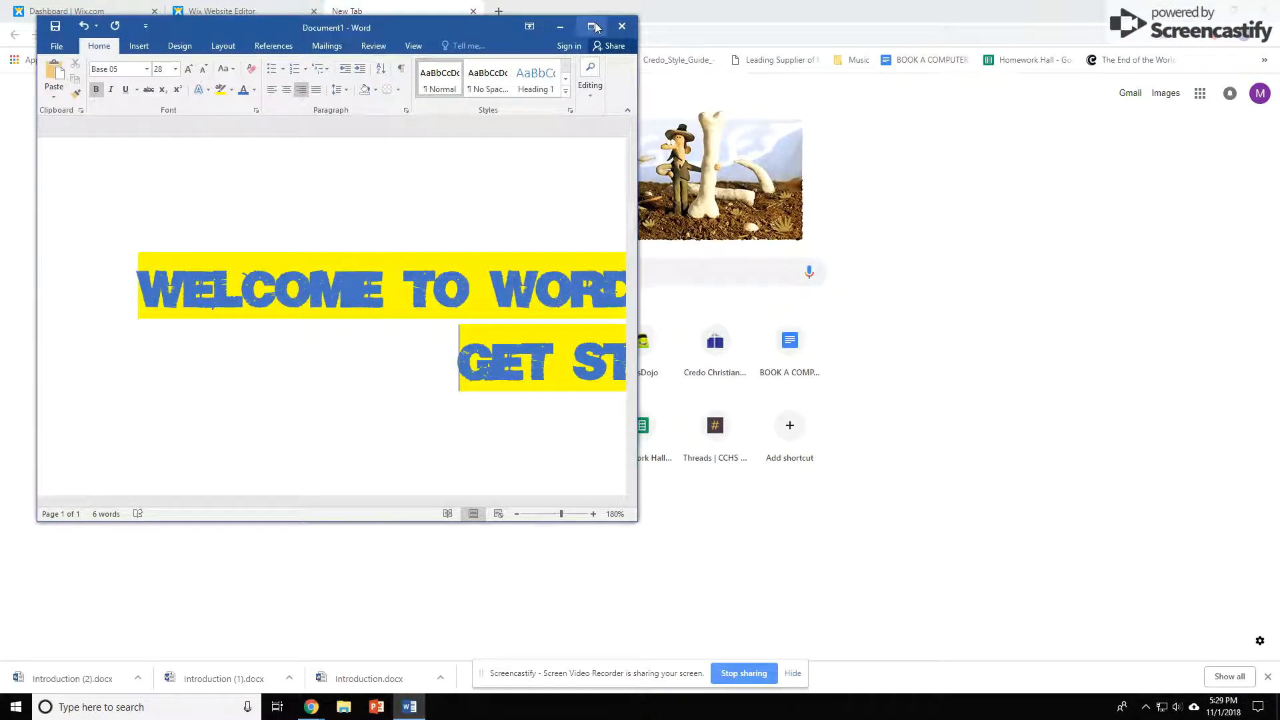
pyautogui.click(592, 27)
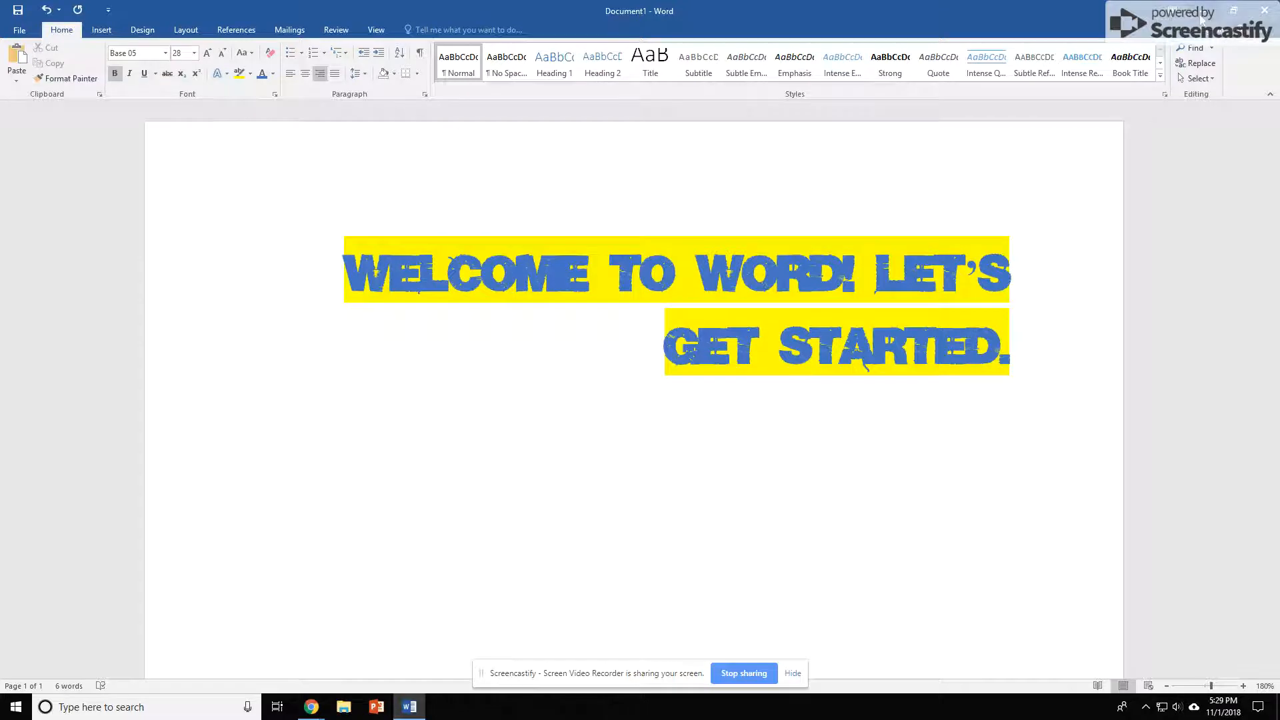
pyautogui.click(1201, 16)
pyautogui.click(409, 706)
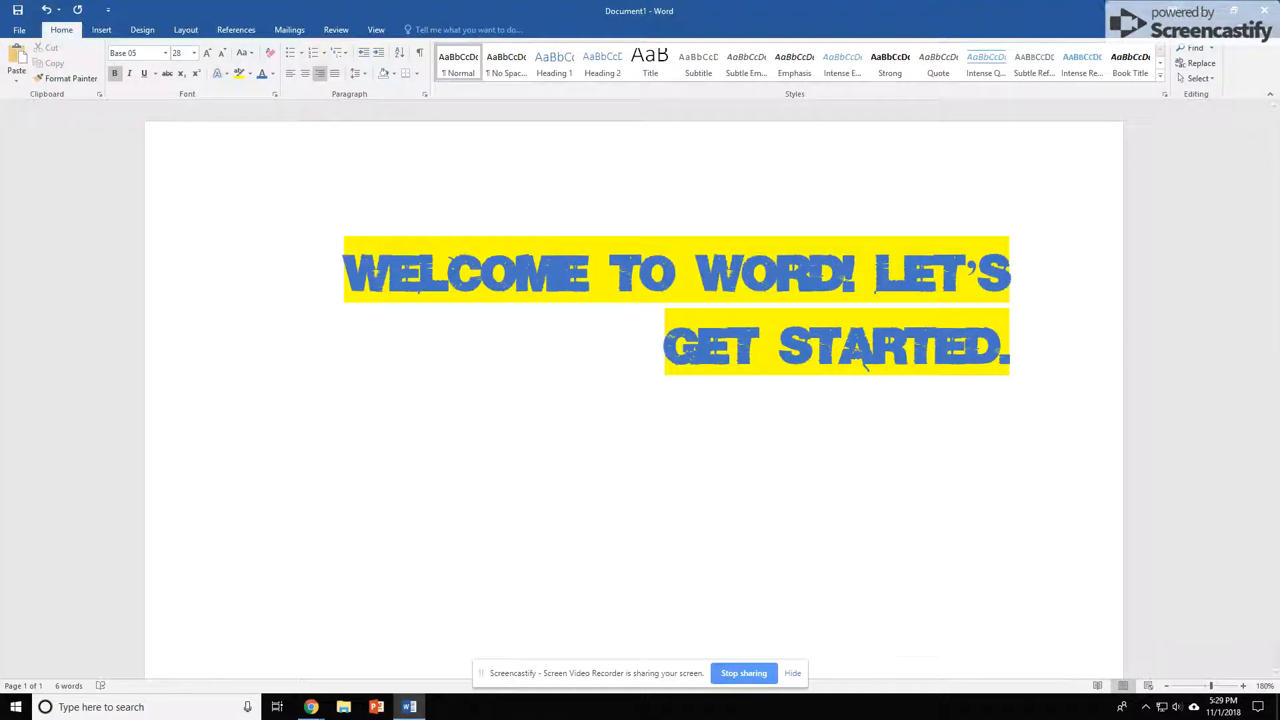
# Switch the ribbon display between Auto-hide Ribbon, Show Tabs, and Show Tabs and Commands
pyautogui.click(1172, 11)
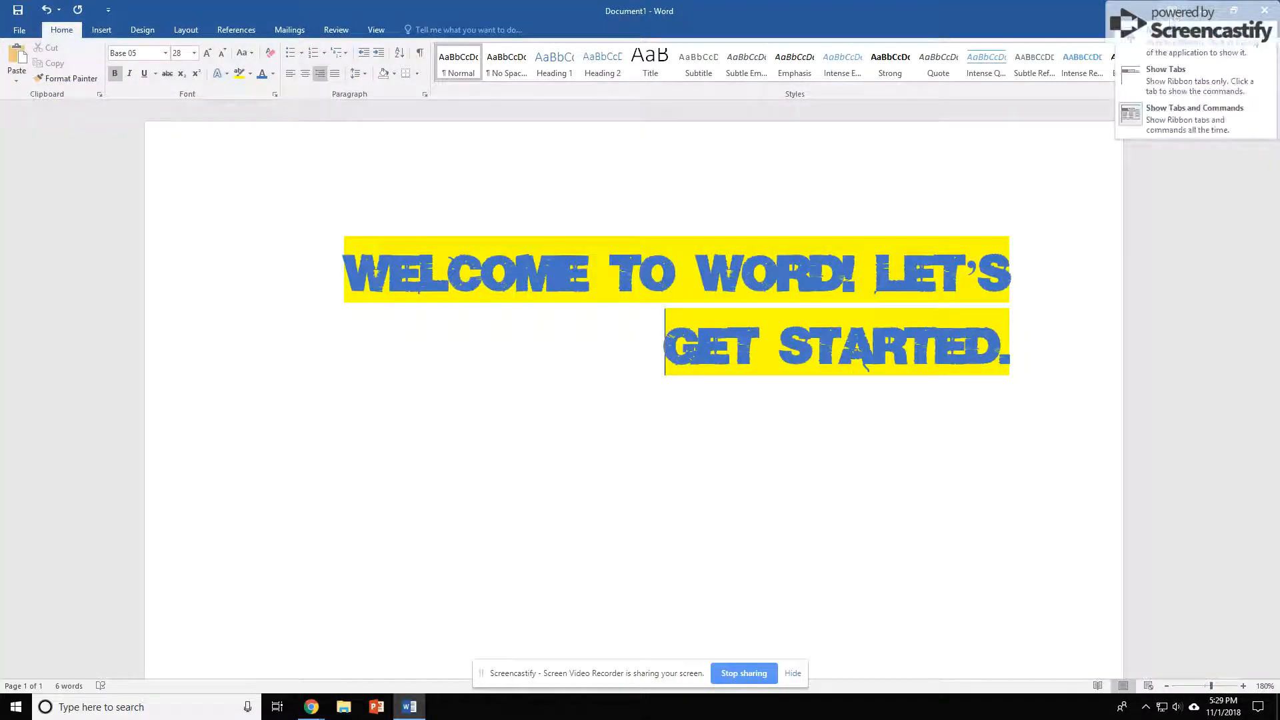
pyautogui.click(1201, 51)
pyautogui.click(1232, 7)
pyautogui.click(1172, 10)
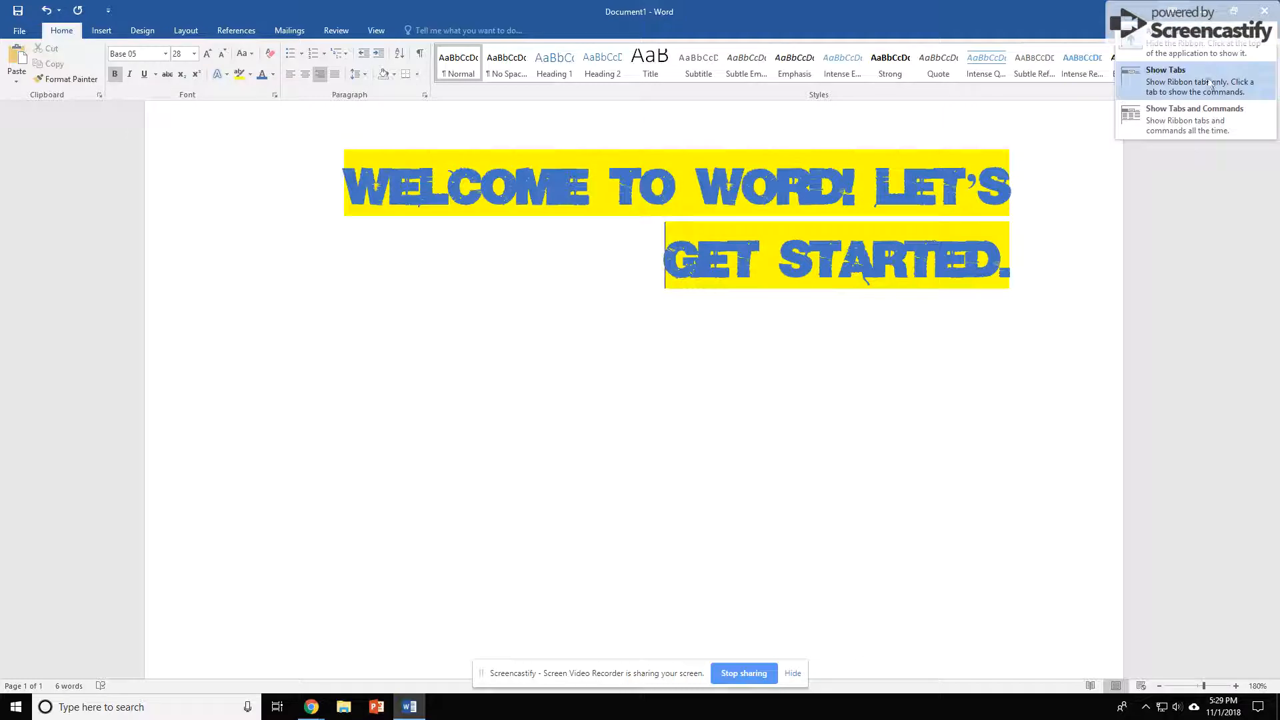
pyautogui.click(1212, 83)
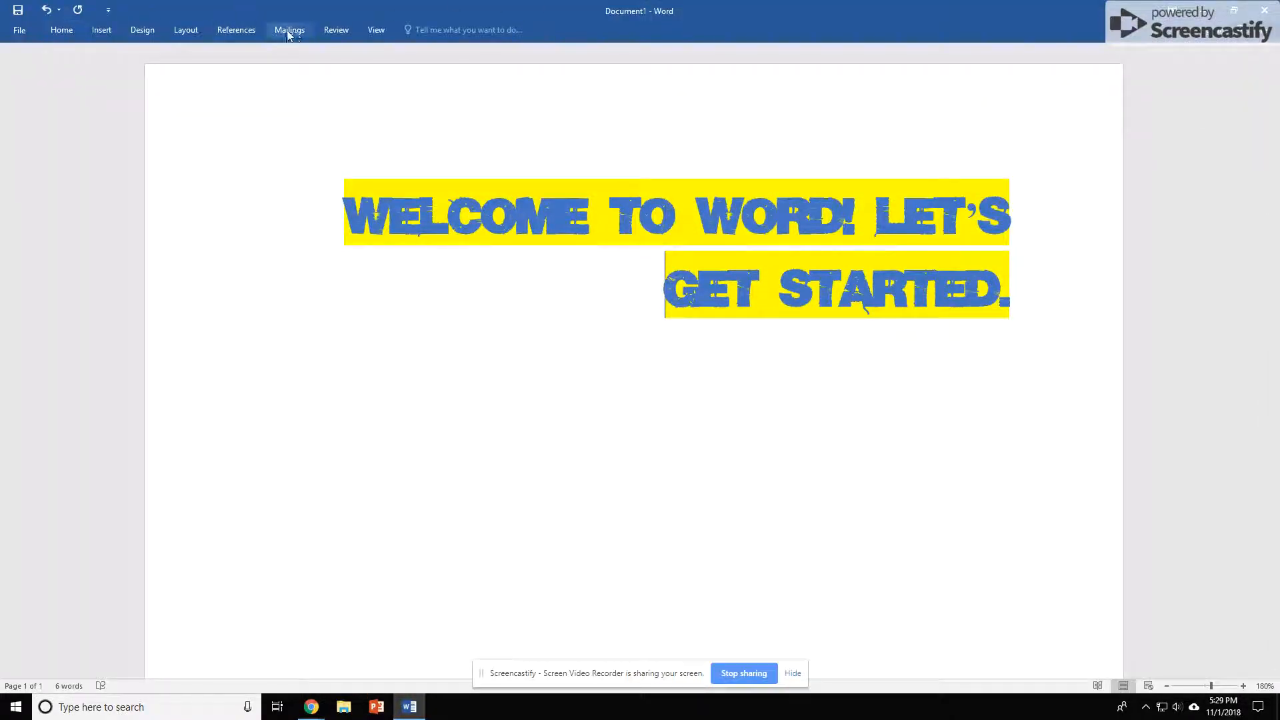
pyautogui.click(1172, 11)
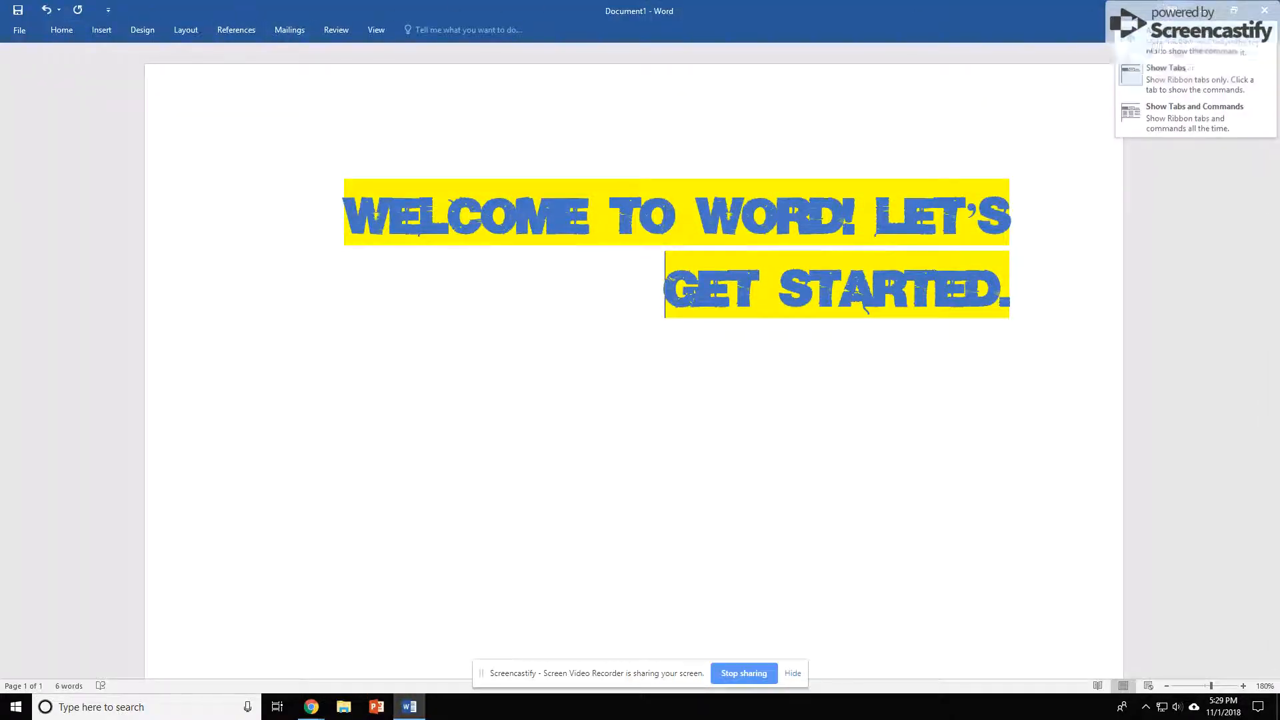
pyautogui.click(1188, 124)
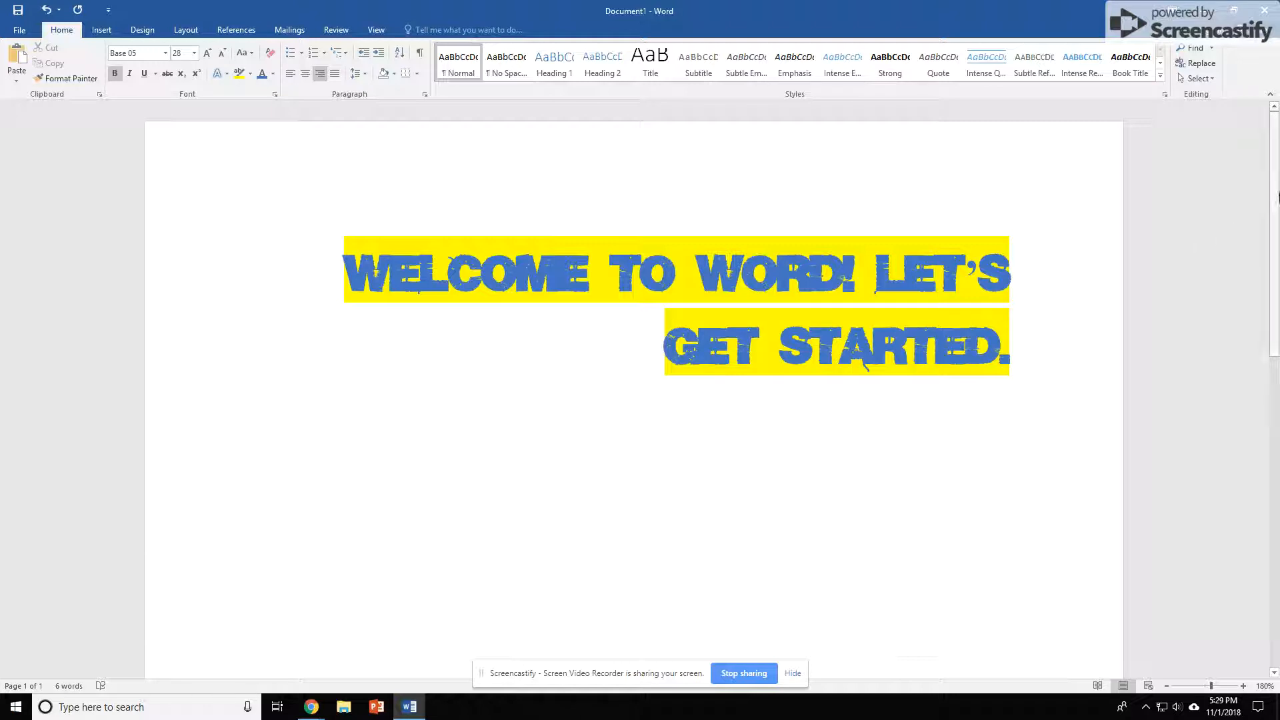
# Run a spelling and grammar check on the document and dismiss the completion notice
pyautogui.scroll(-1, 1269, 192)
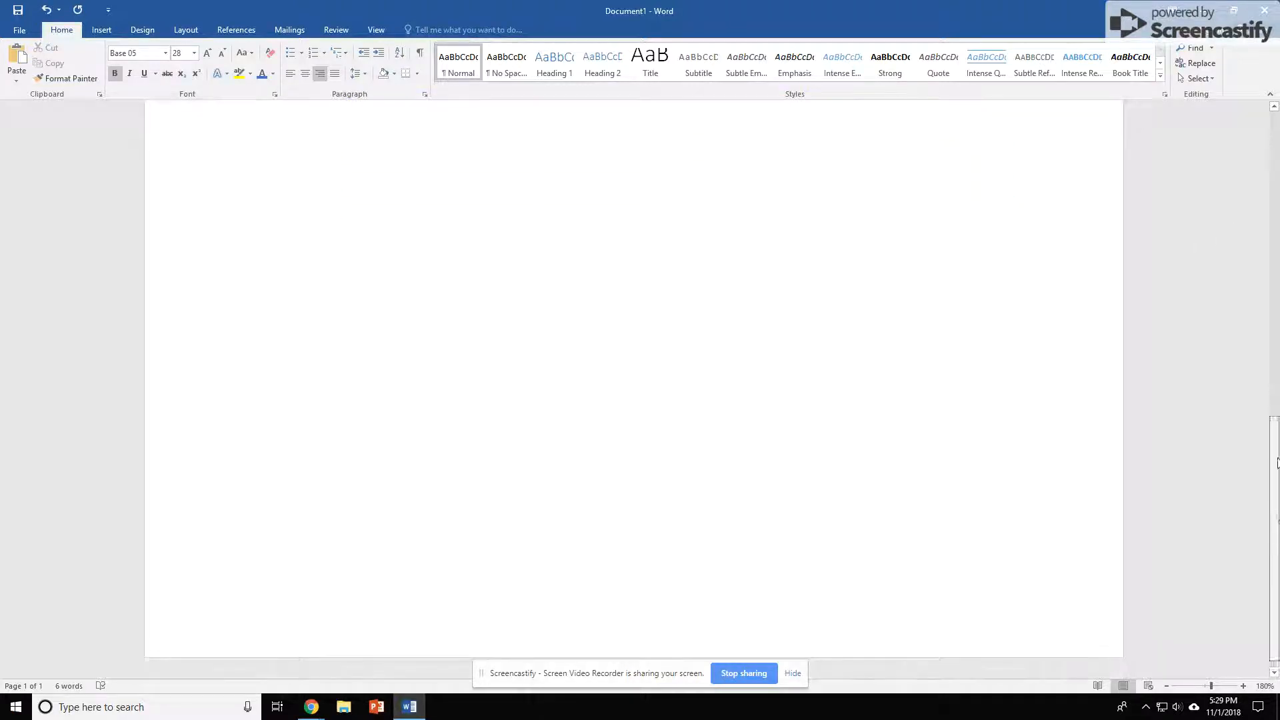
pyautogui.scroll(1, 1266, 187)
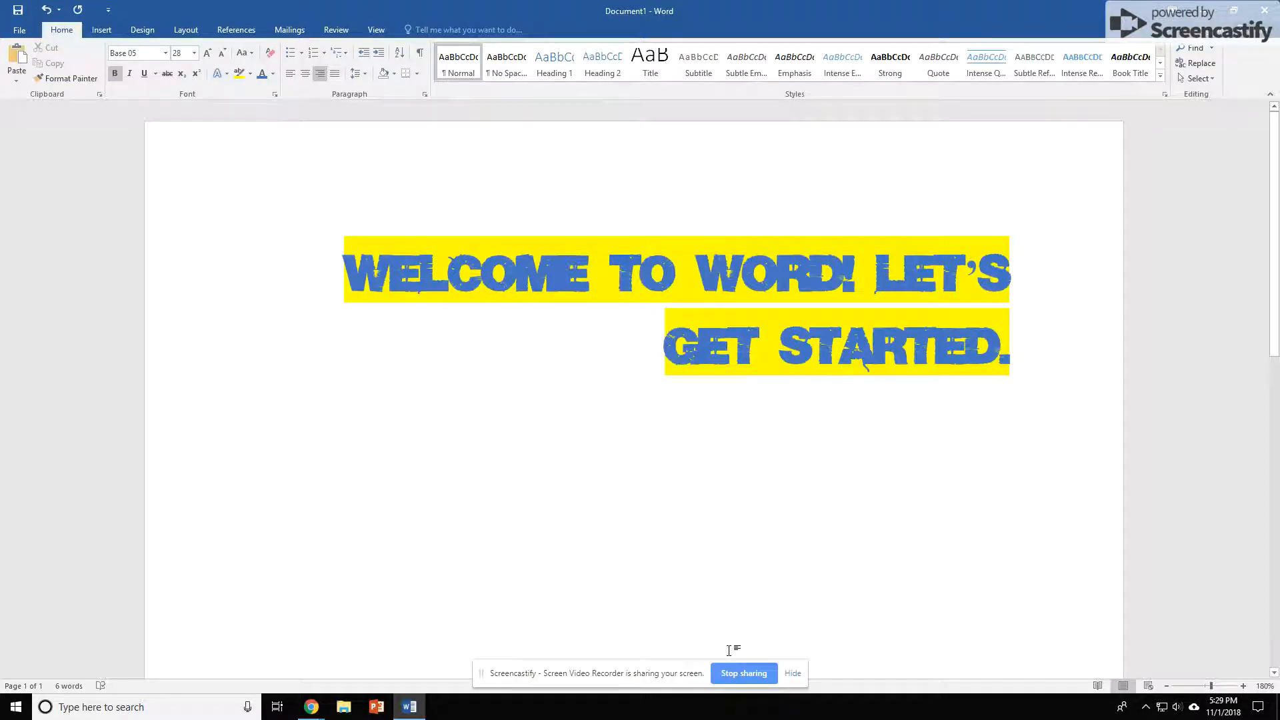
pyautogui.keyDown('ctrl'); pyautogui.scroll(17, 734, 649); pyautogui.keyUp('ctrl')
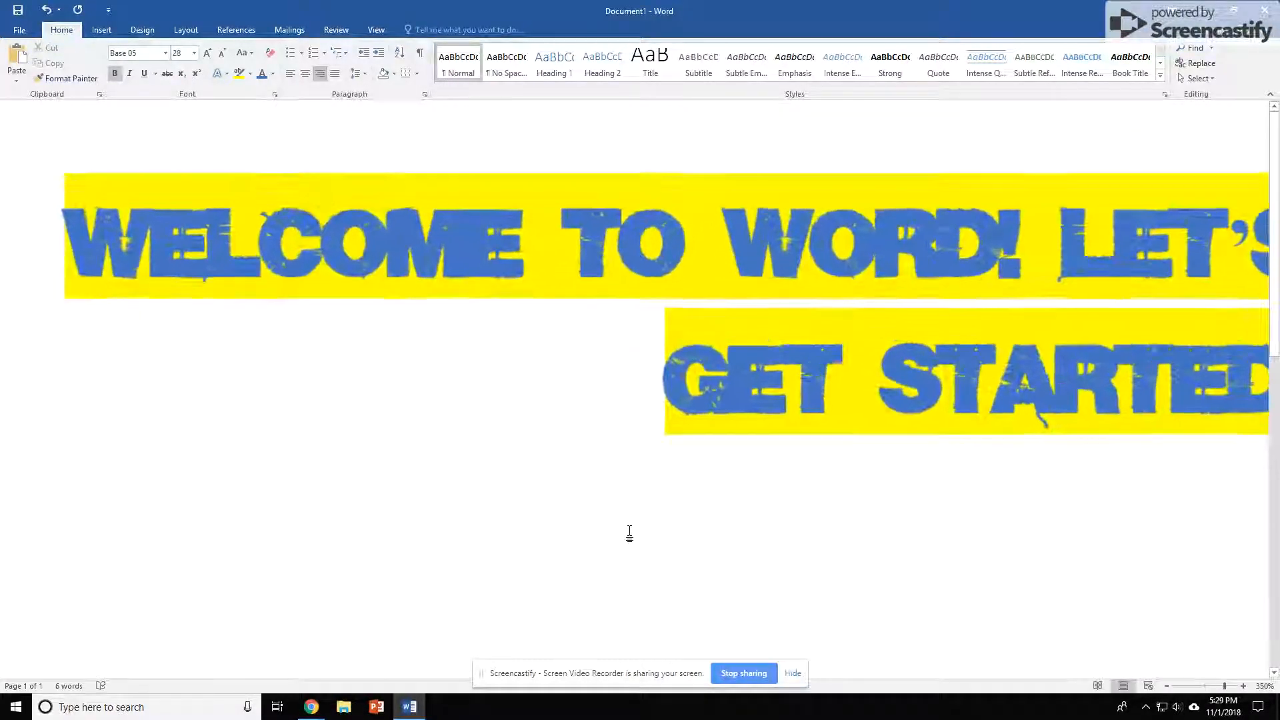
pyautogui.keyDown('ctrl'); pyautogui.scroll(1, 629, 534); pyautogui.keyUp('ctrl')
pyautogui.moveTo(356, 674); pyautogui.dragTo(29, 623)
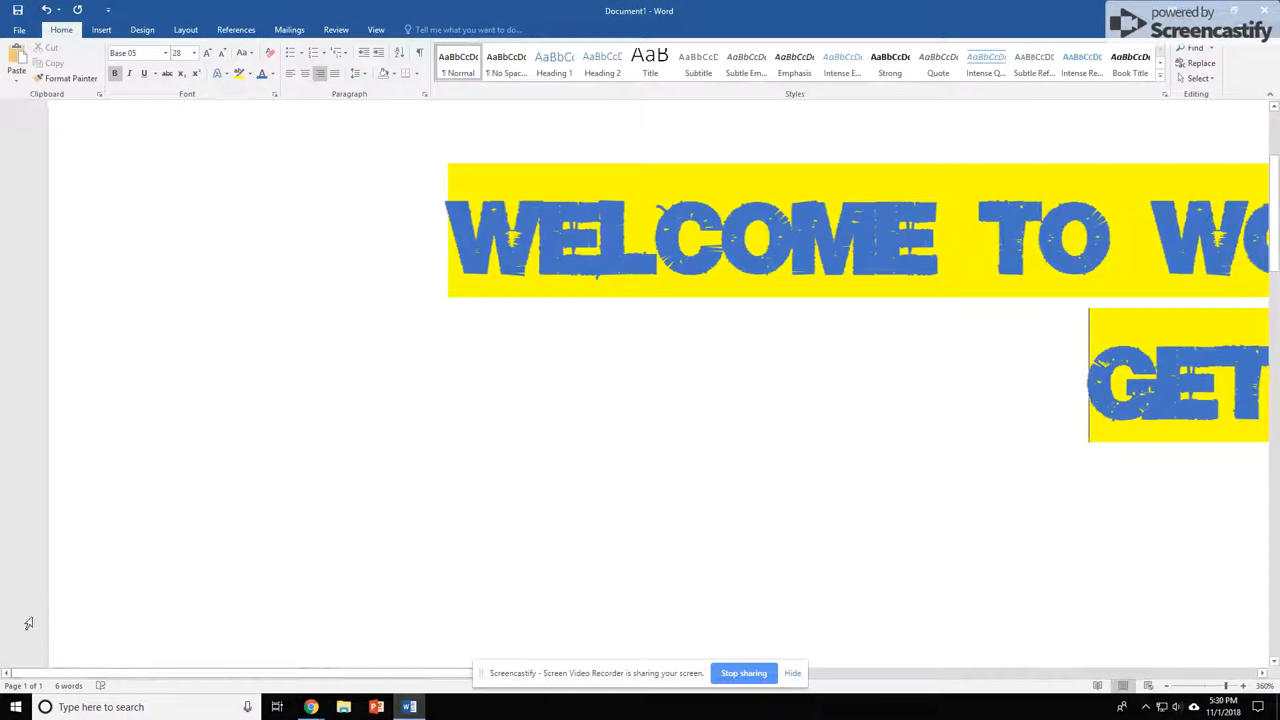
pyautogui.keyDown('ctrl'); pyautogui.scroll(-8, 362, 562); pyautogui.keyUp('ctrl')
pyautogui.keyDown('ctrl'); pyautogui.scroll(-10, 360, 560); pyautogui.keyUp('ctrl')
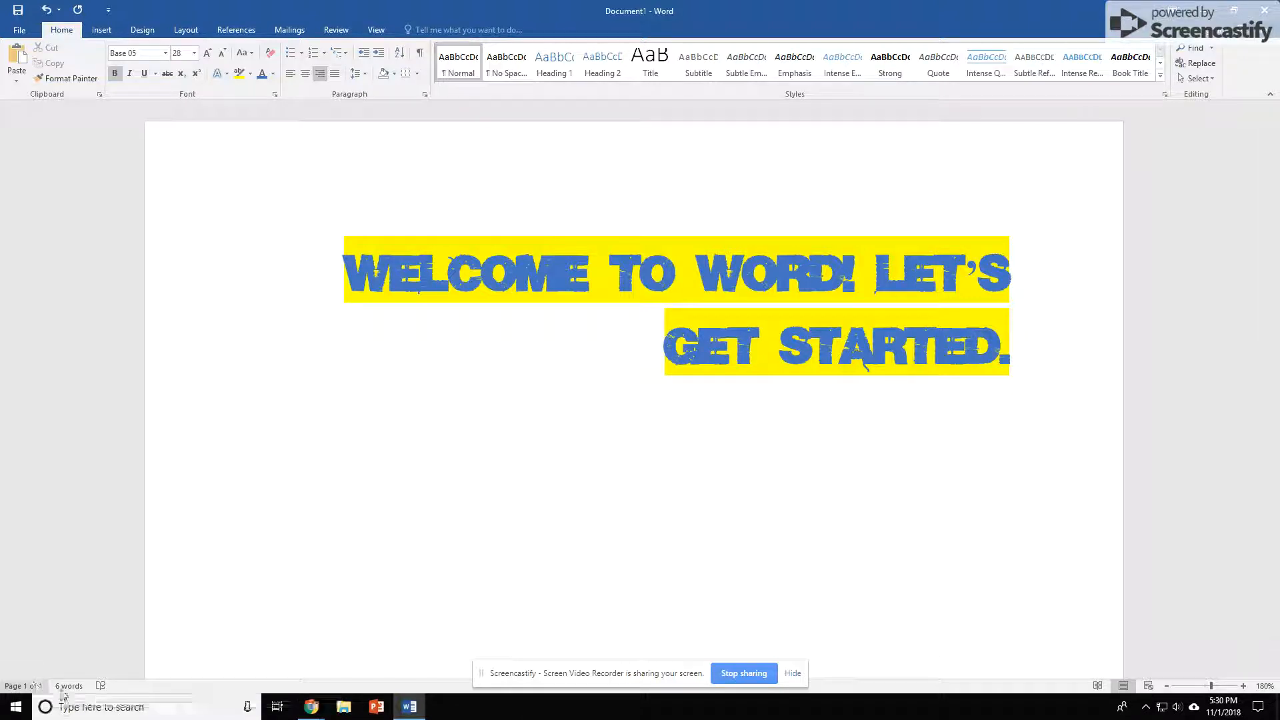
pyautogui.click(100, 686)
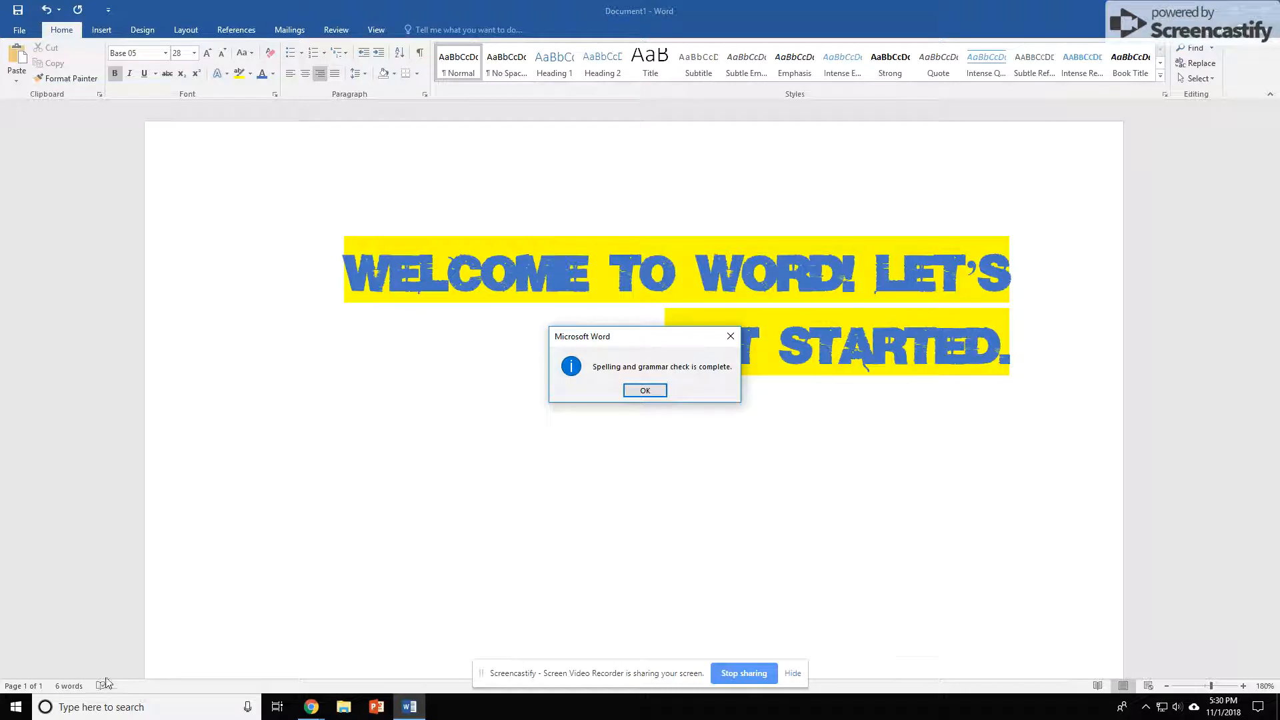
pyautogui.click(658, 391)
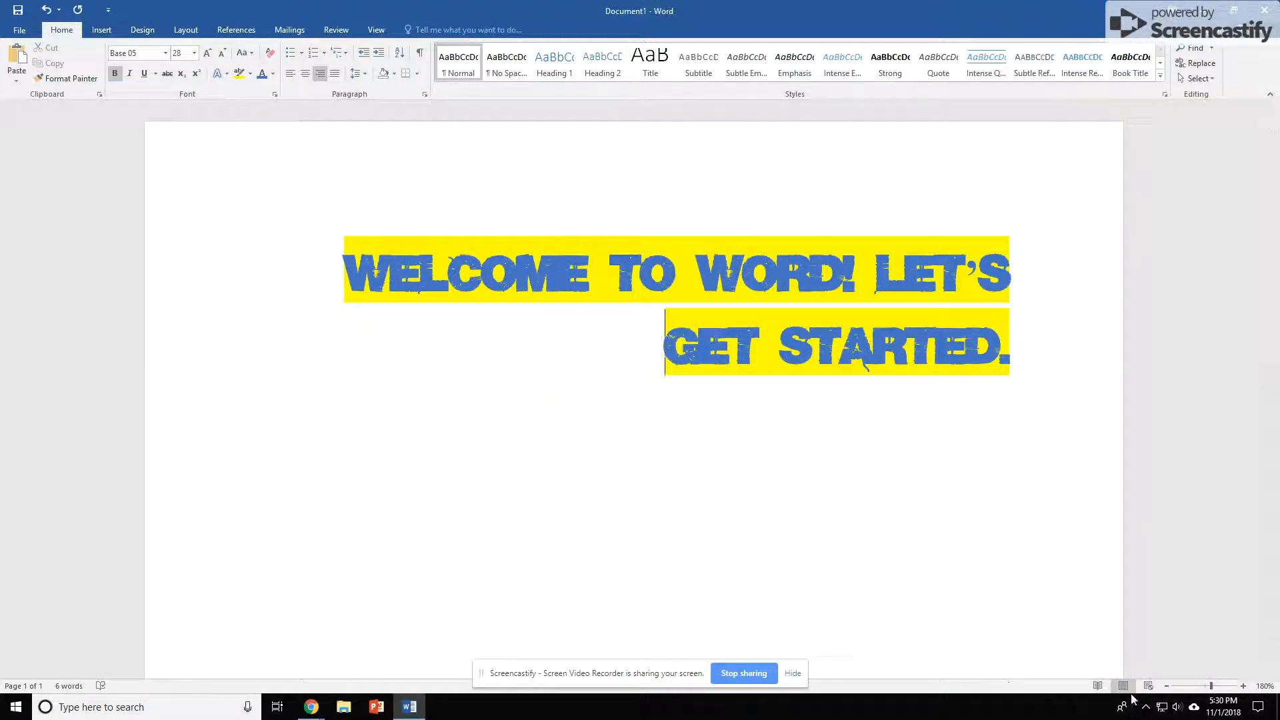
# Switch the document between Read Mode, Print Layout and Web Layout views, ending in Print Layout
pyautogui.click(1098, 686)
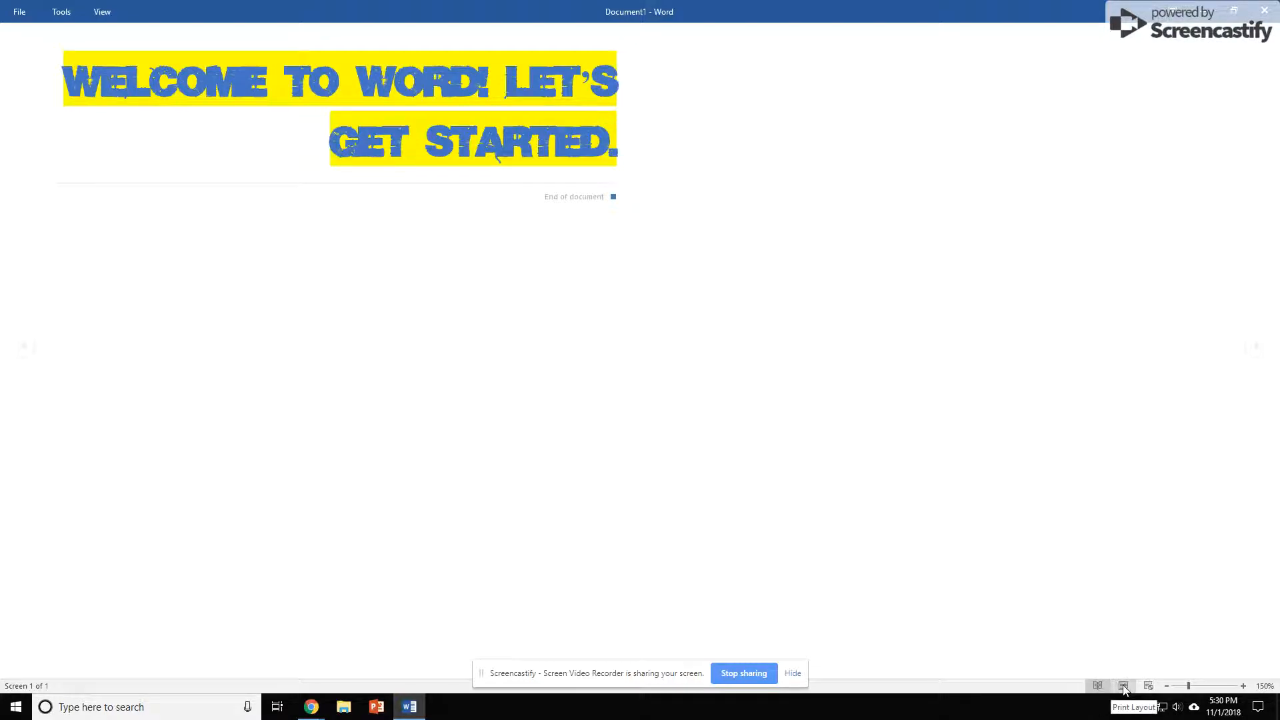
pyautogui.click(1123, 686)
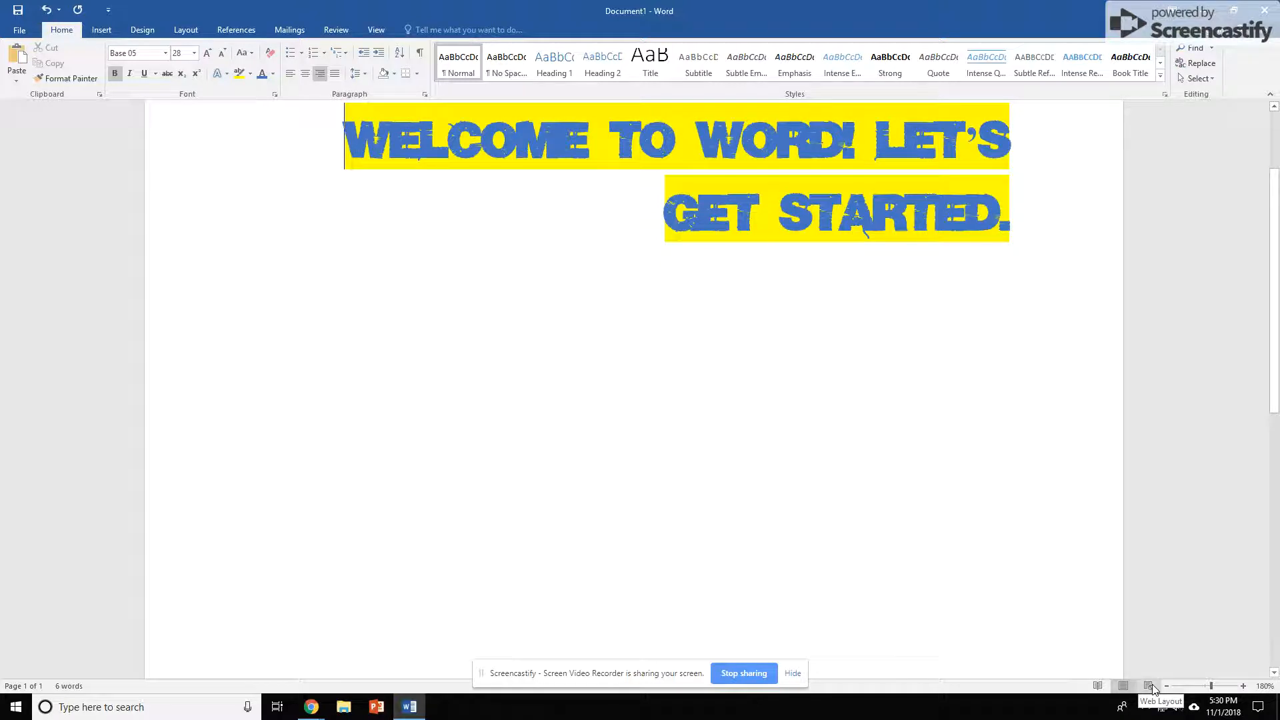
pyautogui.click(1150, 686)
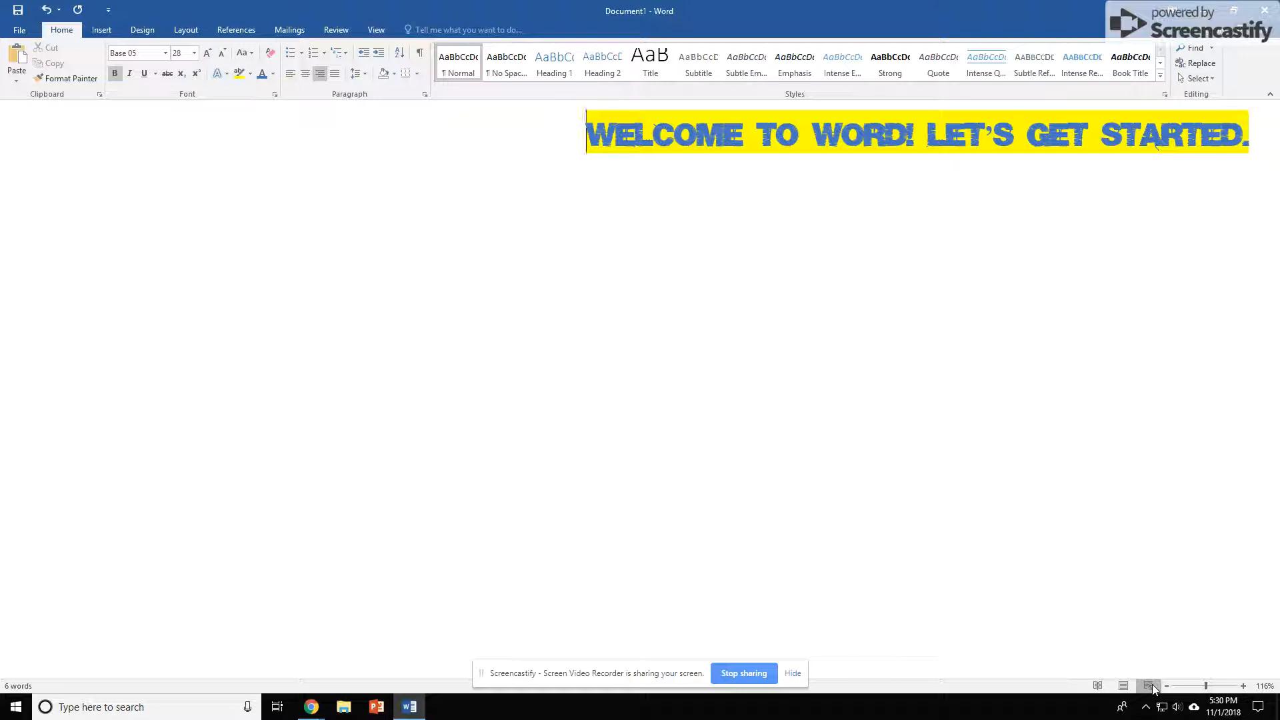
pyautogui.click(1099, 687)
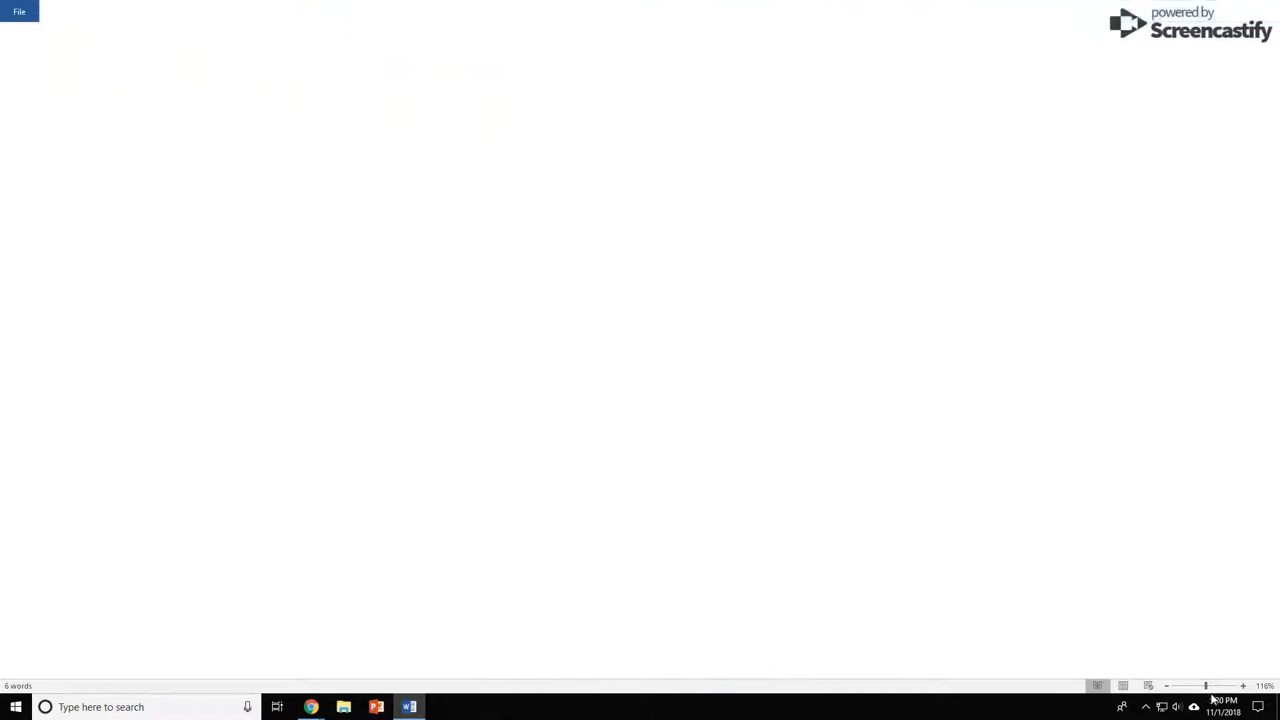
pyautogui.click(1123, 685)
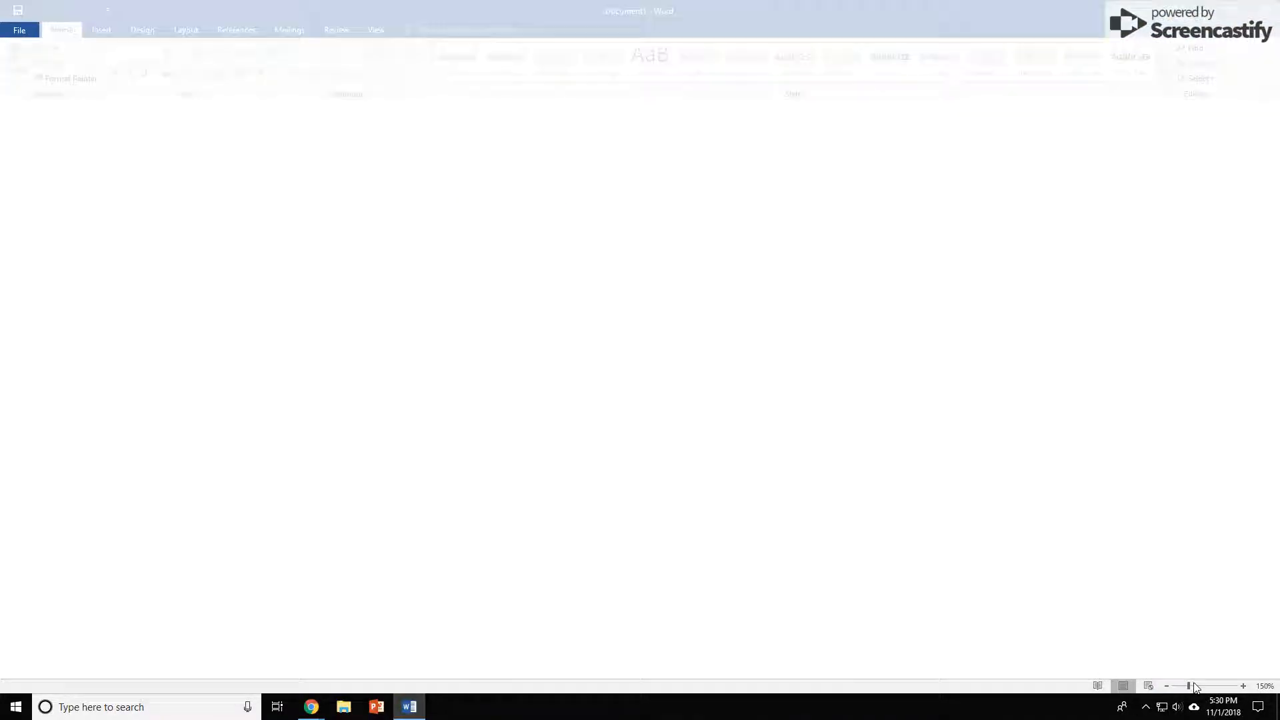
# Adjust the document zoom with the zoom slider and zoom buttons to 170%
pyautogui.moveTo(1211, 686); pyautogui.dragTo(1172, 692)
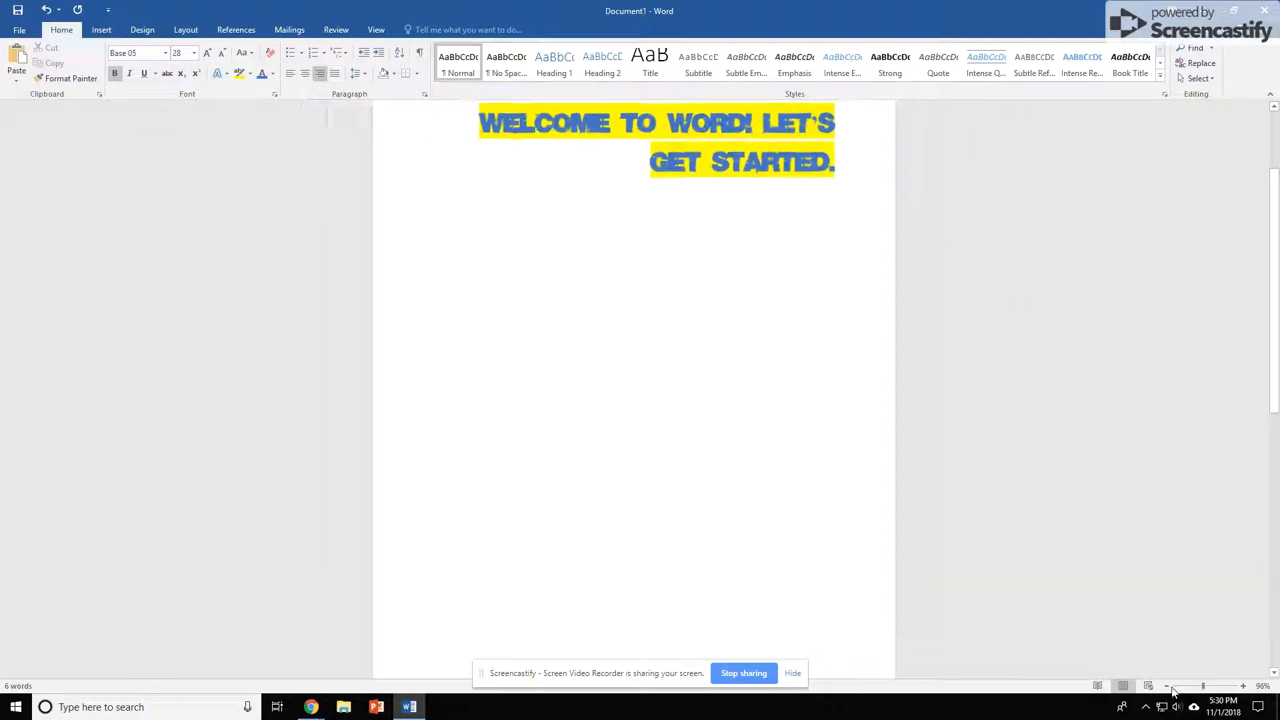
pyautogui.click(1170, 689)
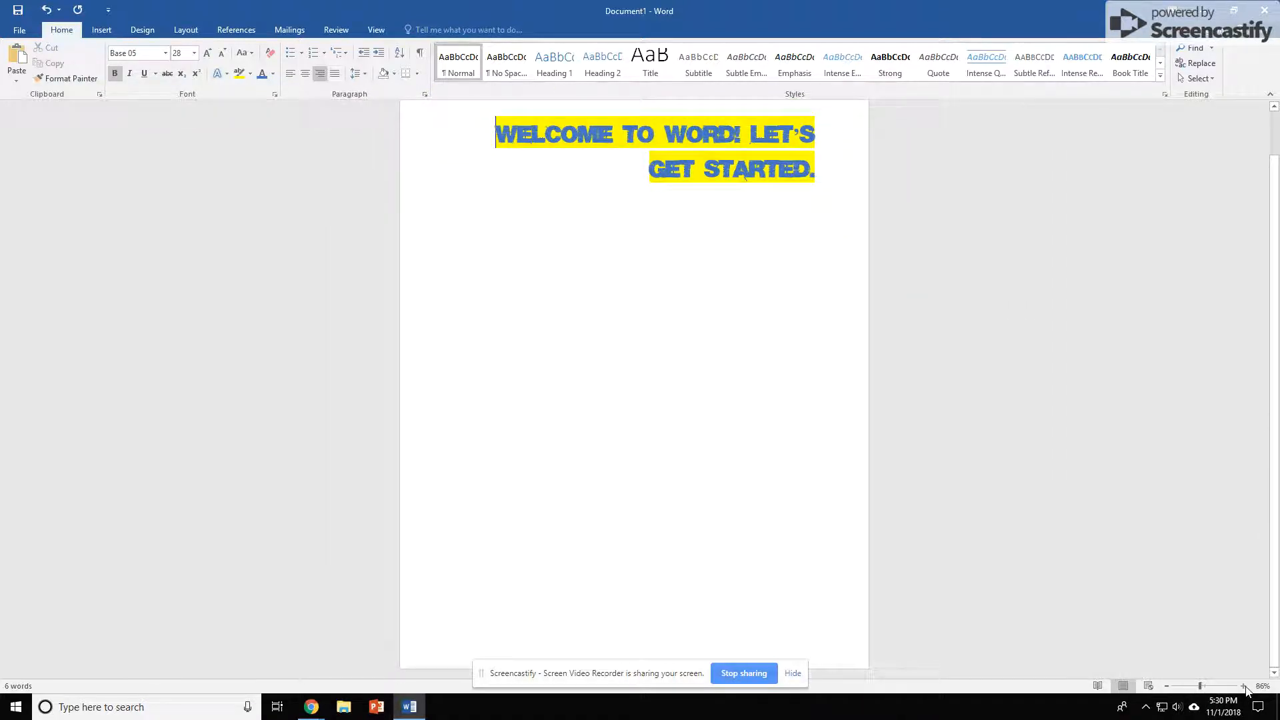
pyautogui.click(1244, 686)
pyautogui.click(1244, 687)
pyautogui.click(1244, 686)
pyautogui.click(1243, 687)
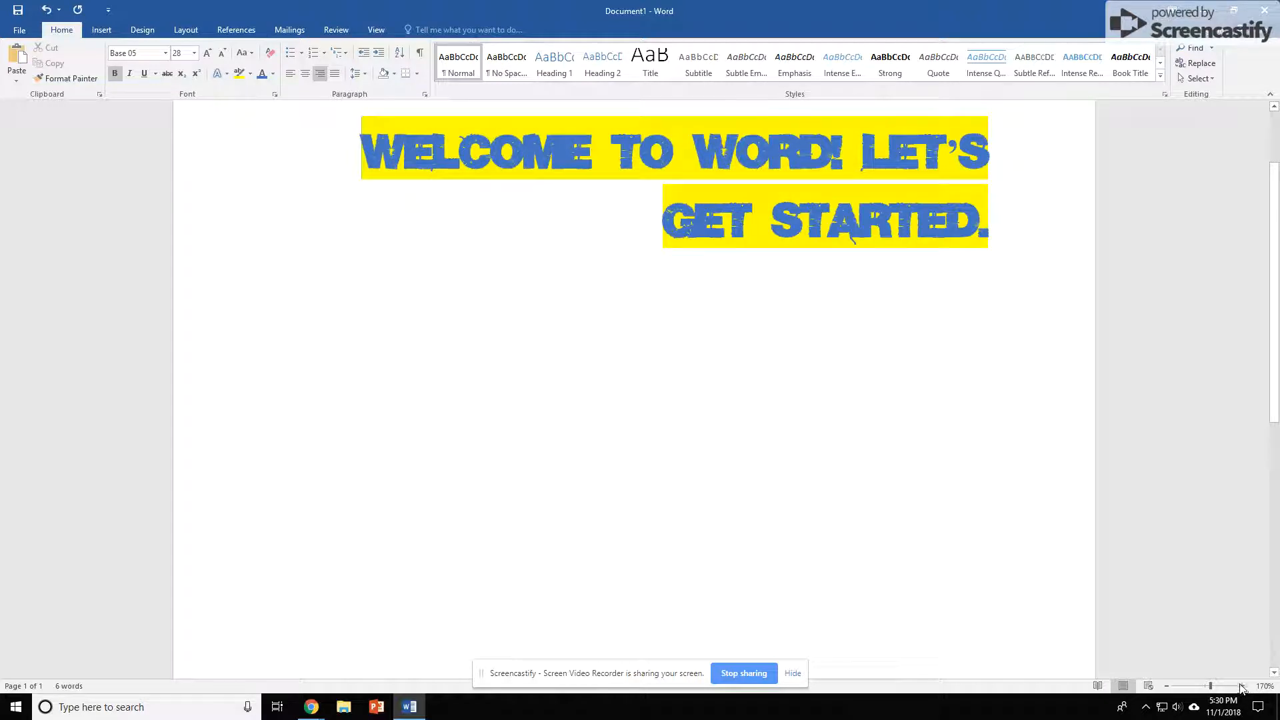
# Use the Tell Me search for "insert pic" to insert the Acts picture from the network folder, then delete it
pyautogui.click(437, 29)
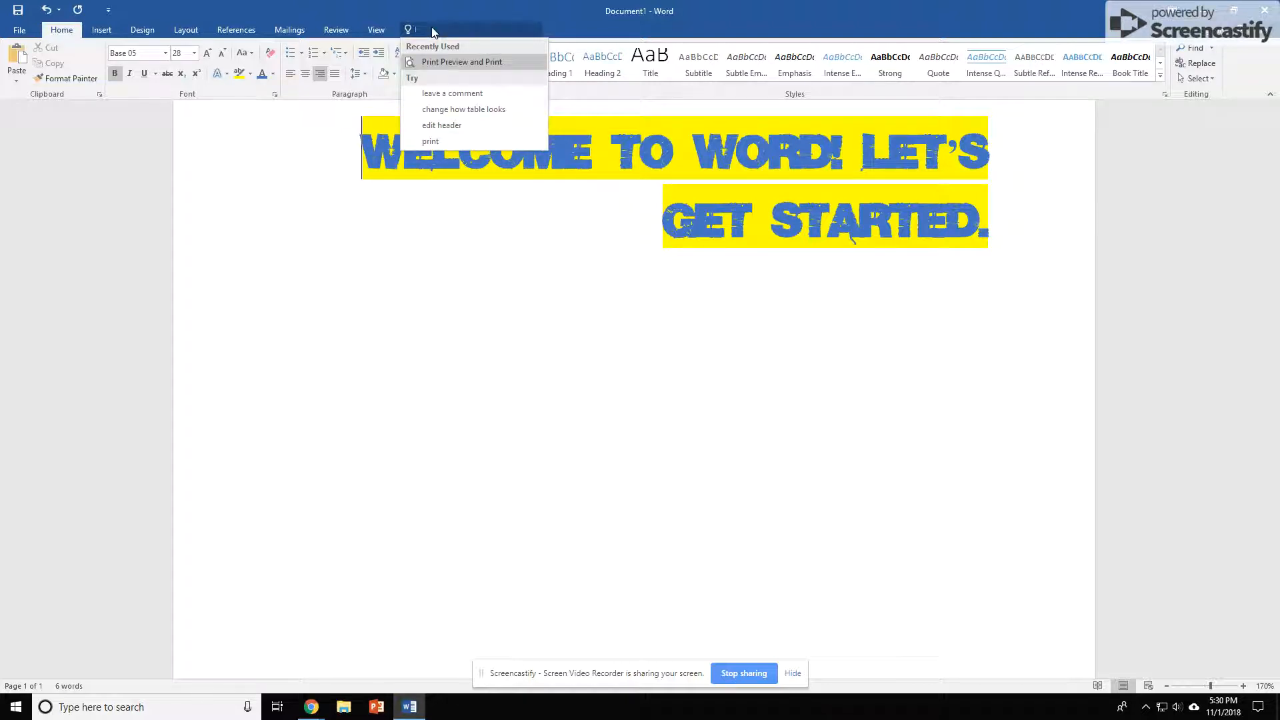
pyautogui.write('insert pic')
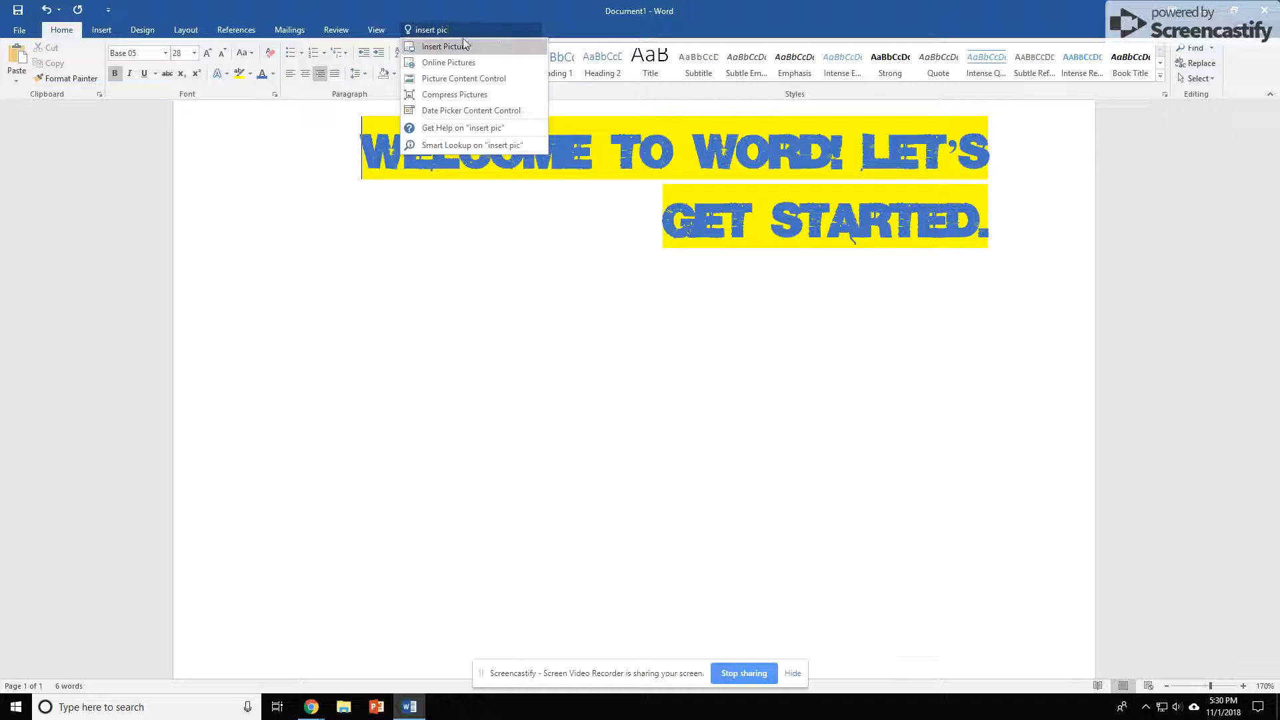
pyautogui.click(454, 46)
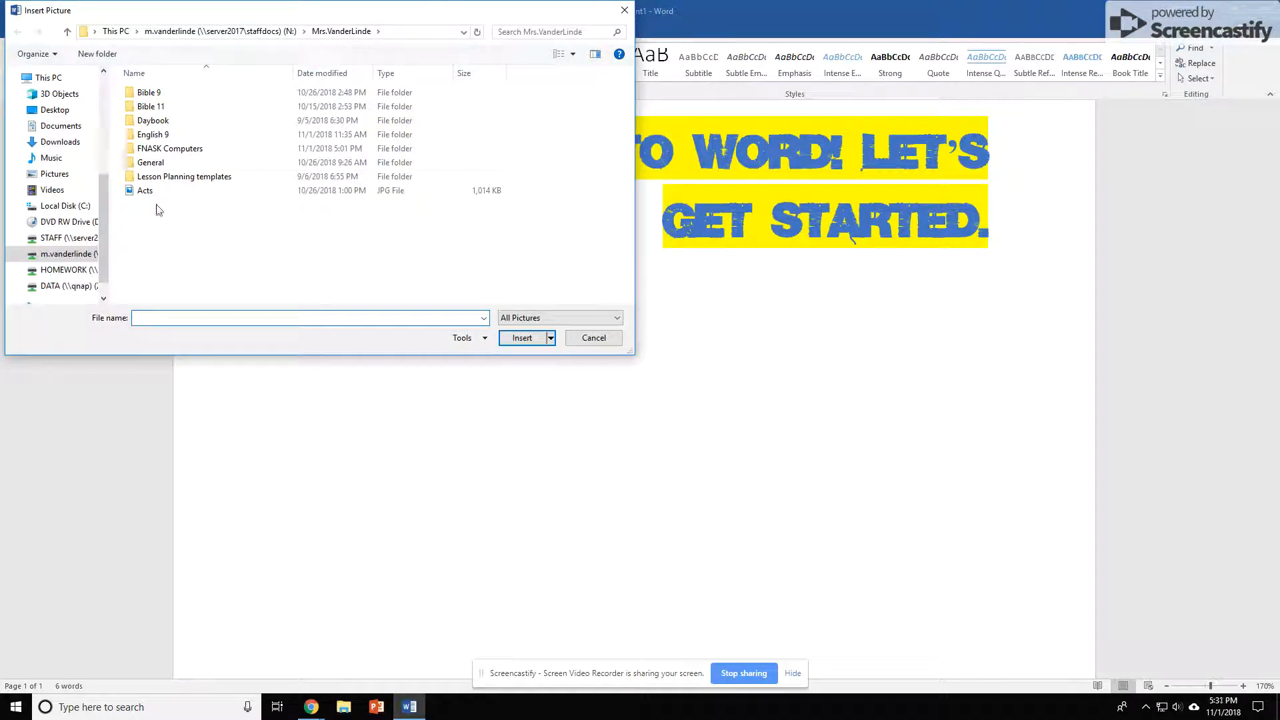
pyautogui.doubleClick(145, 192)
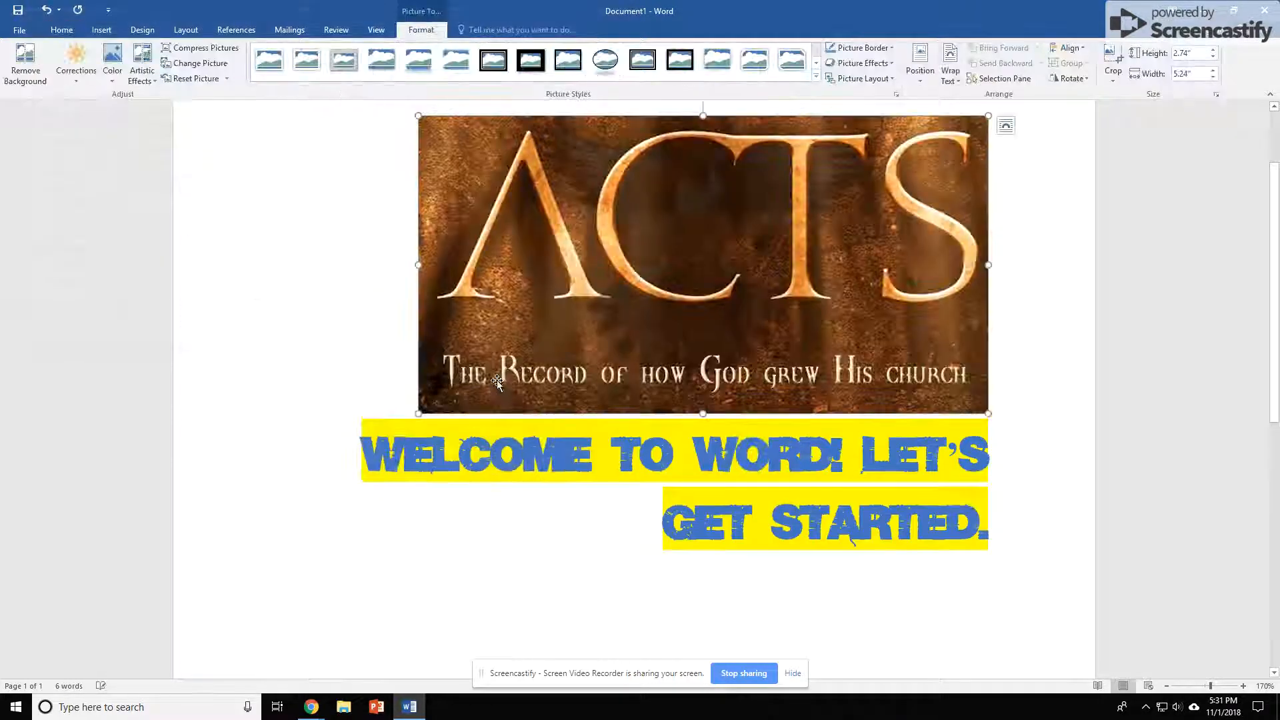
pyautogui.press('Delete')
pyautogui.press('Down')
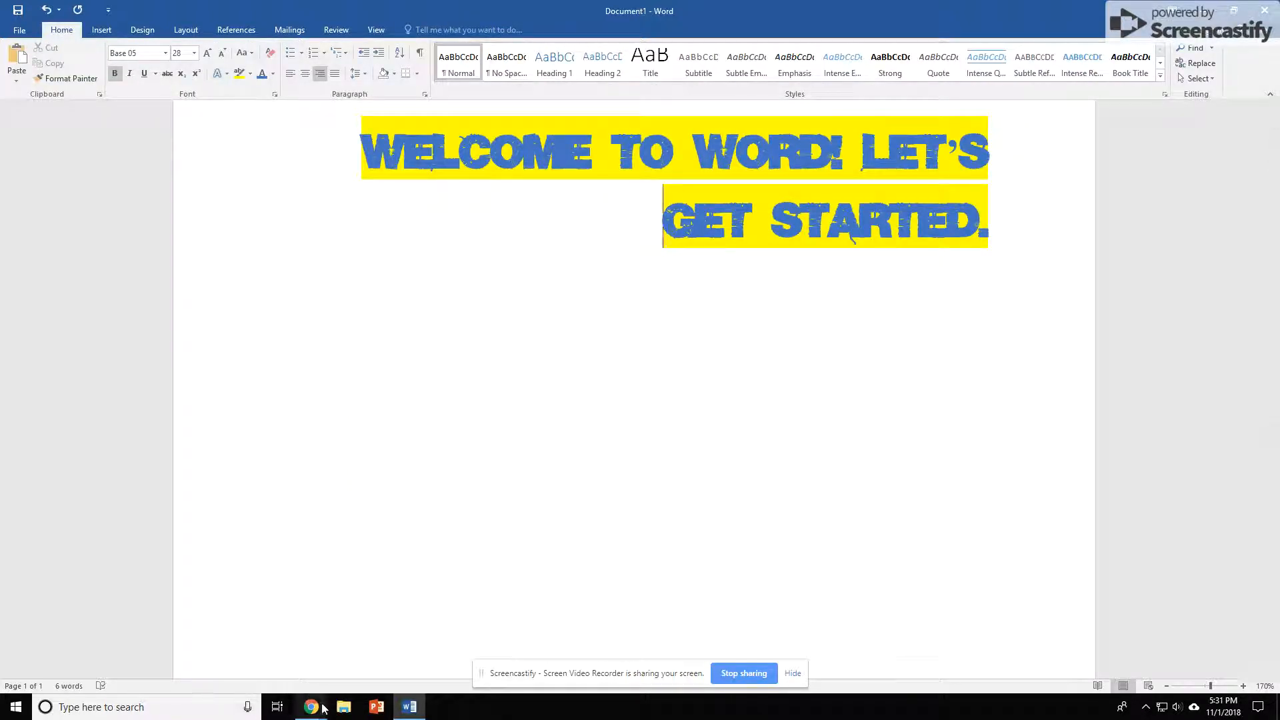
# Switch to the Chrome browser
pyautogui.moveTo(311, 707)
pyautogui.click(233, 633)
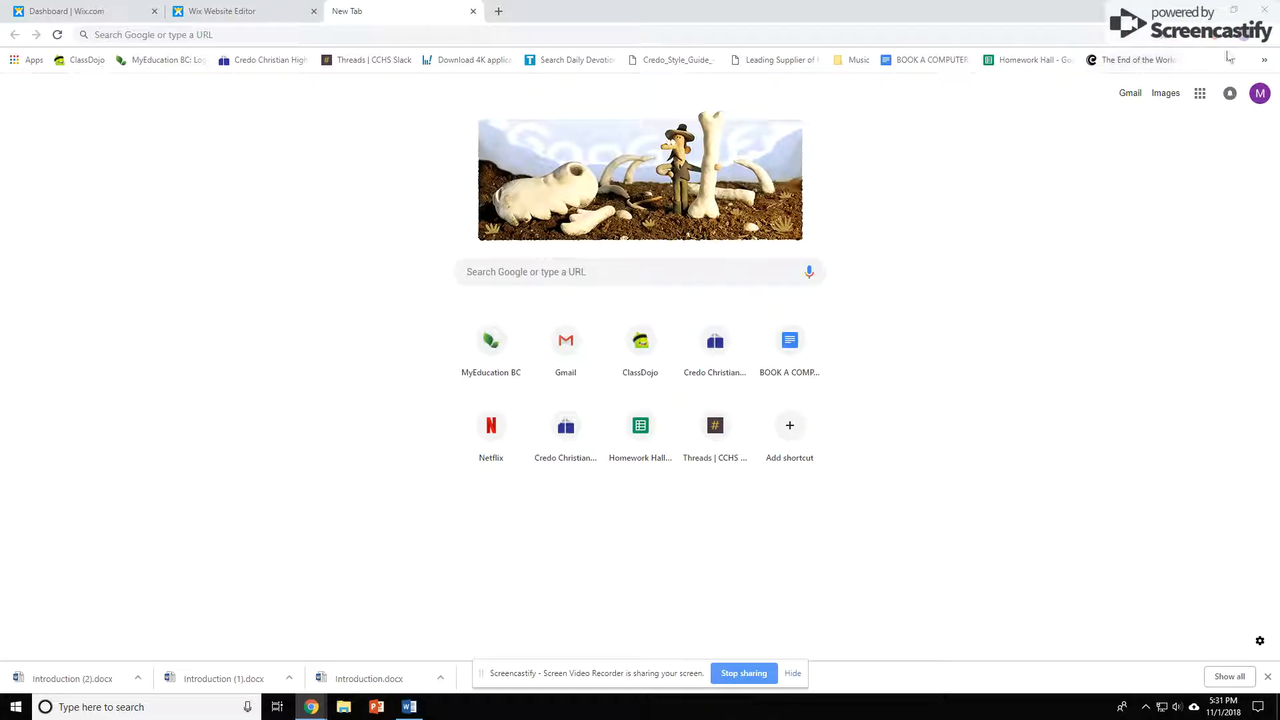